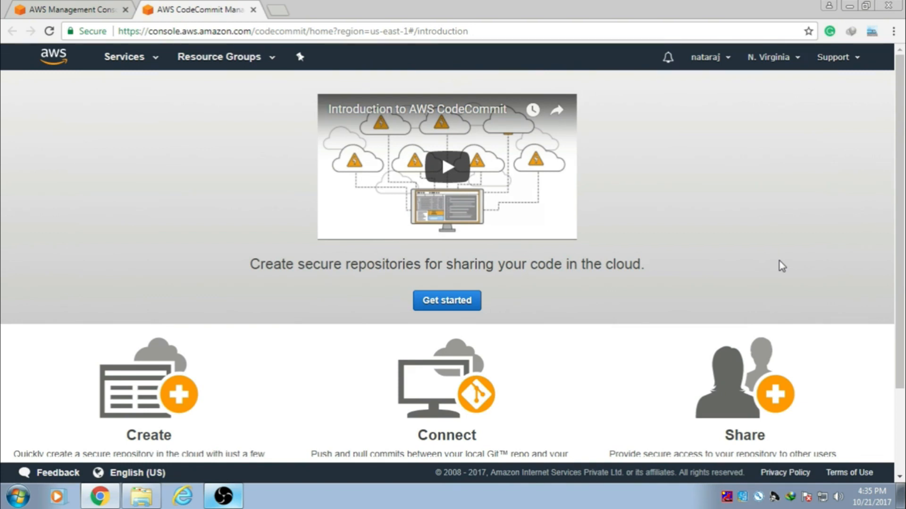
# Step: Go to the IAM Users list and start adding a new user
pyautogui.click(62, 12)
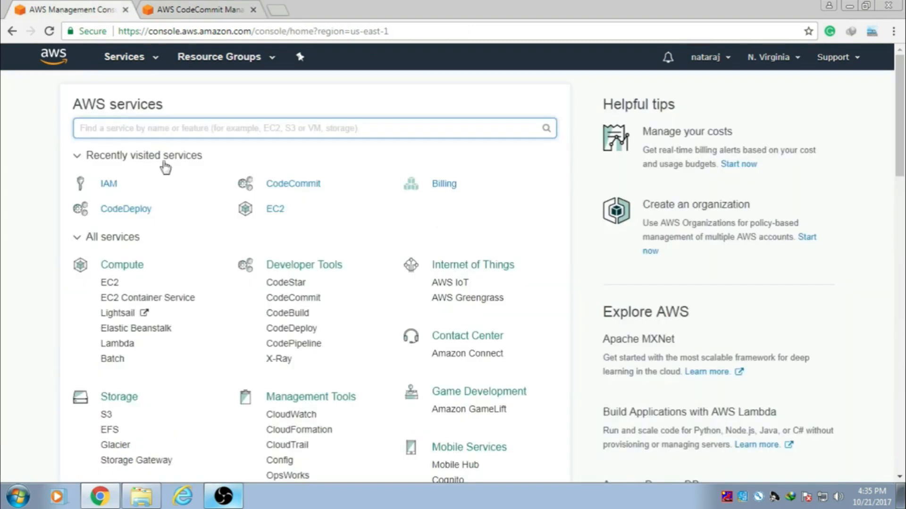
pyautogui.click(110, 188)
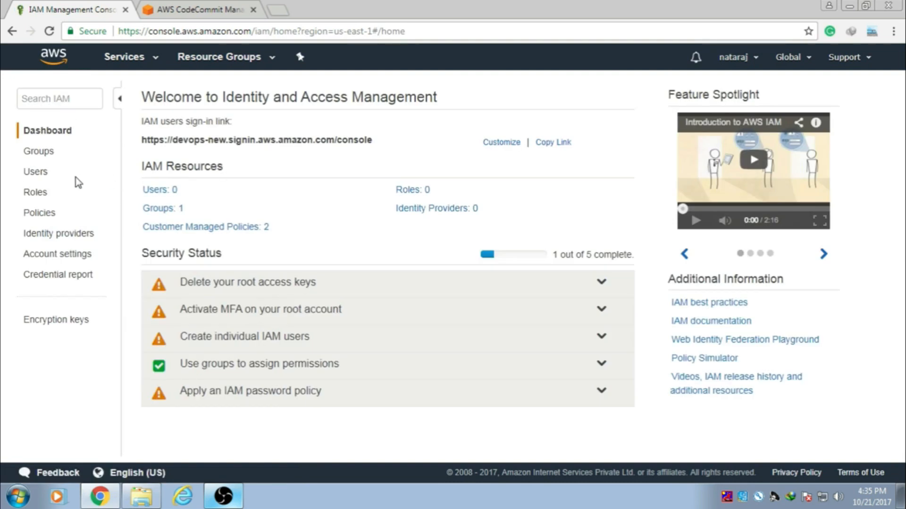
pyautogui.click(42, 176)
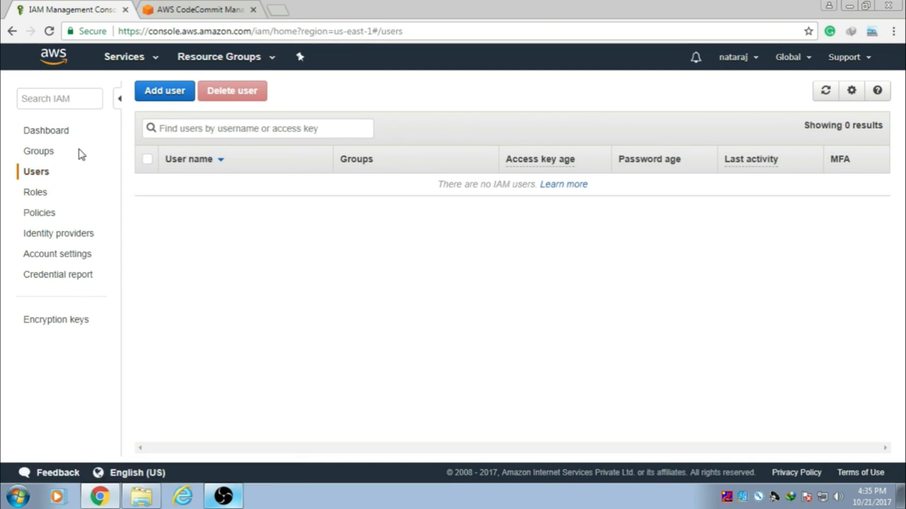
pyautogui.click(160, 94)
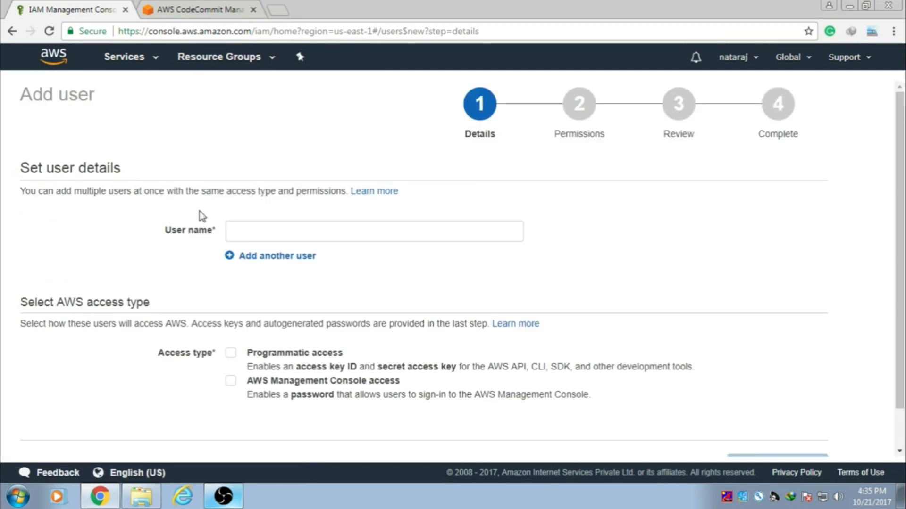
# Step: Name the user 'codeuser', enable programmatic access, and continue to the permissions step
pyautogui.click(253, 236)
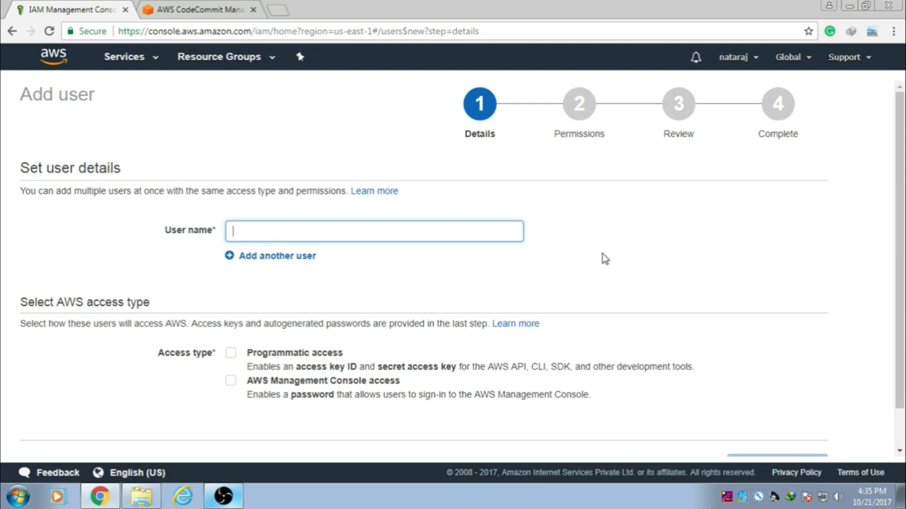
pyautogui.write('codeuser')
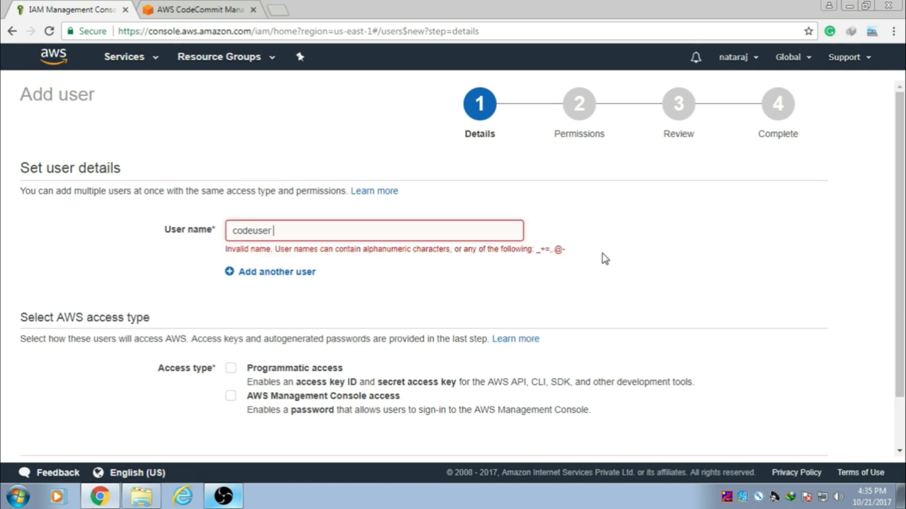
pyautogui.press('BackSpace')
pyautogui.scroll(-2, 542, 274)
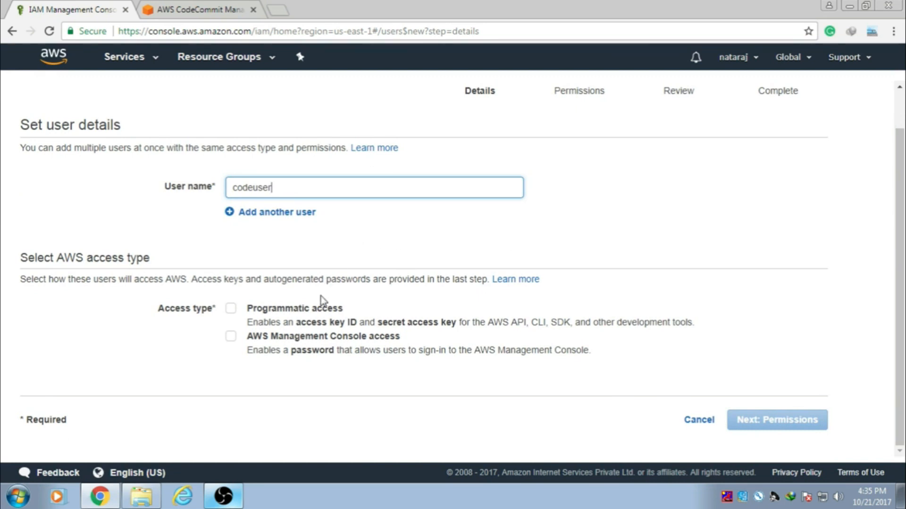
pyautogui.click(230, 309)
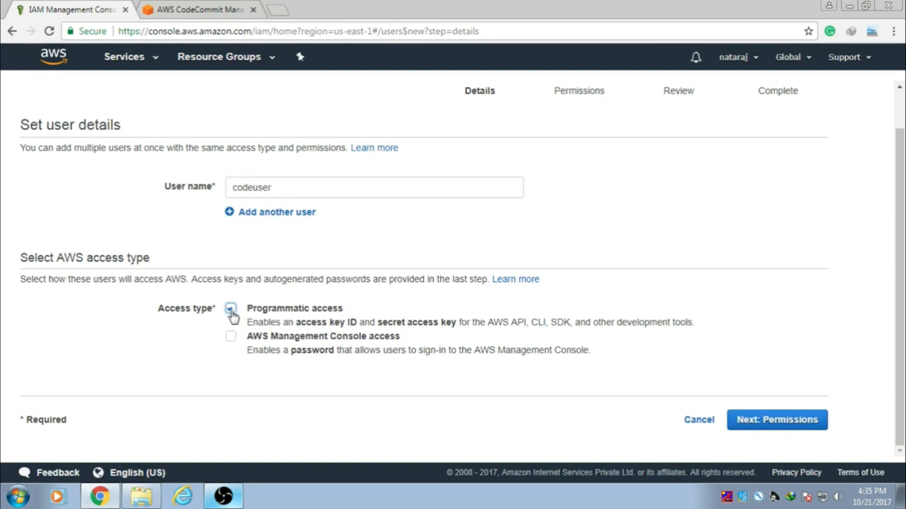
pyautogui.click(771, 423)
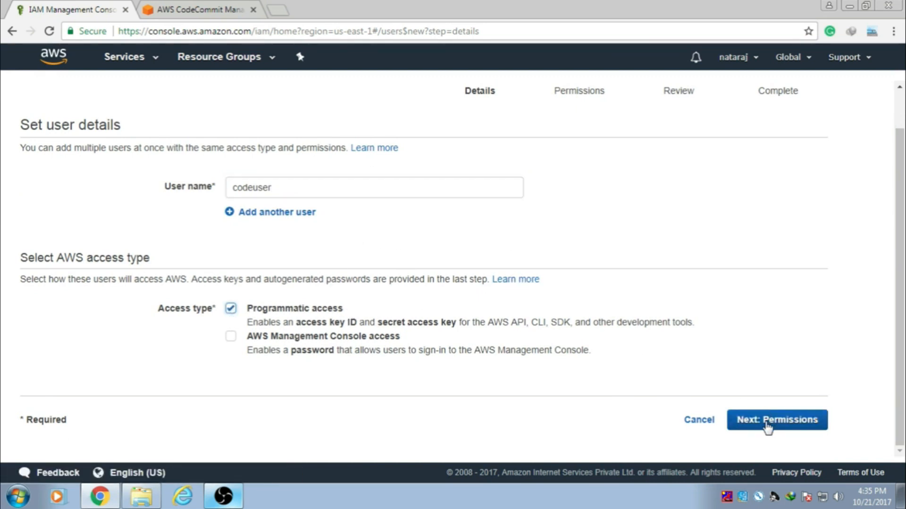
pyautogui.scroll(-2, 540, 284)
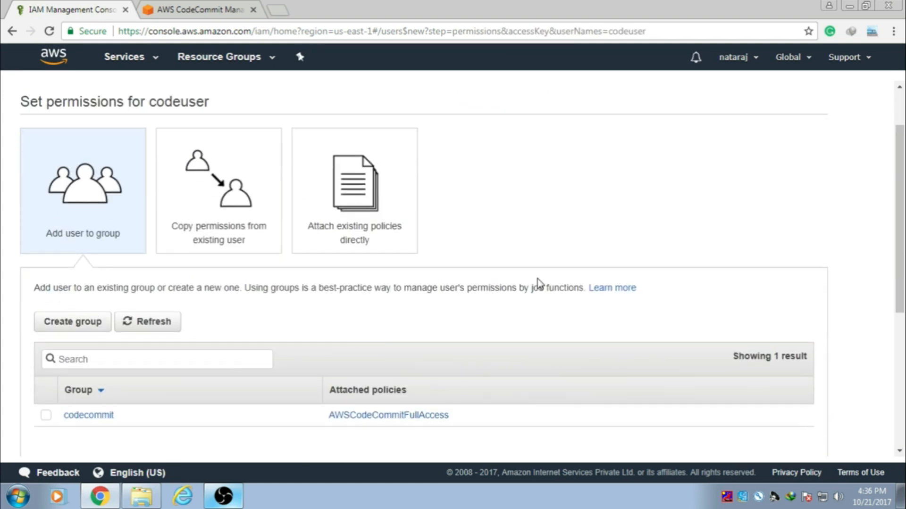
# Step: Attach the AWSCodeCommitFullAccess policy directly, found by searching 'awscodeco'
pyautogui.click(376, 221)
pyautogui.scroll(-5, 519, 246)
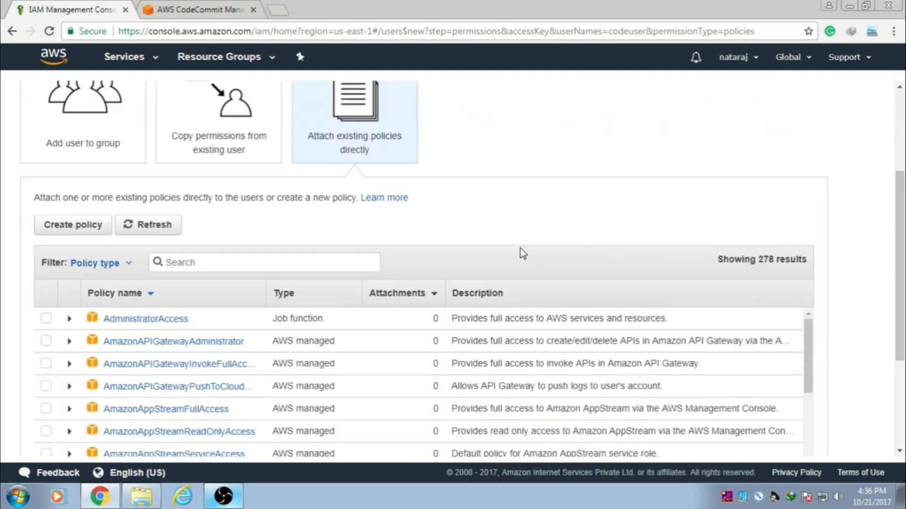
pyautogui.click(250, 221)
pyautogui.write('a')
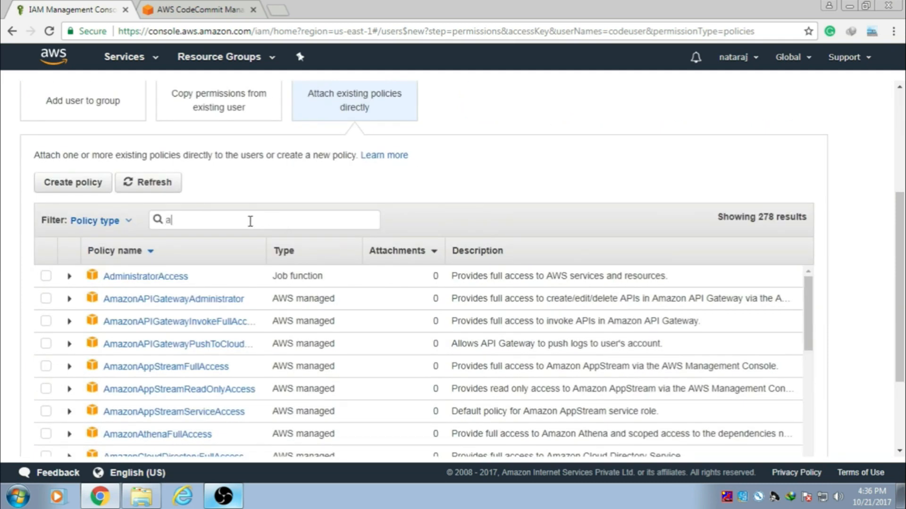
pyautogui.write('wscodeco')
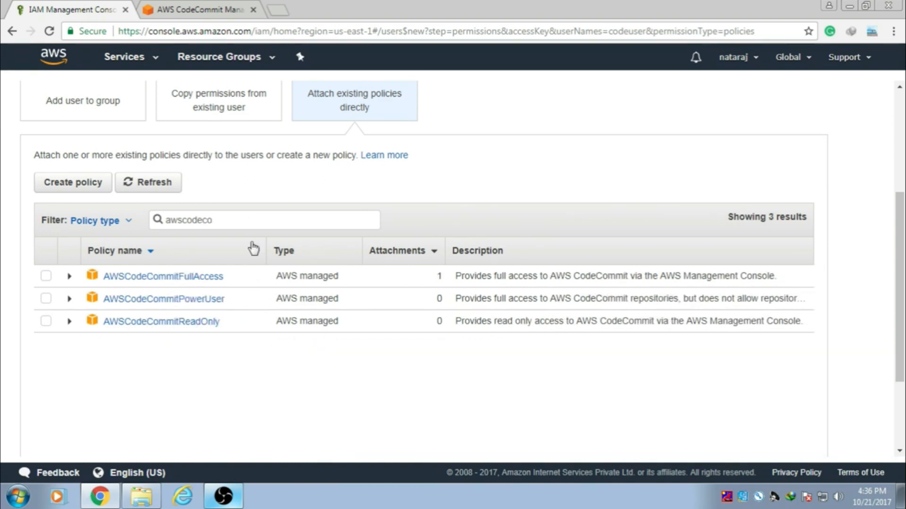
pyautogui.click(45, 276)
pyautogui.scroll(-3, 349, 276)
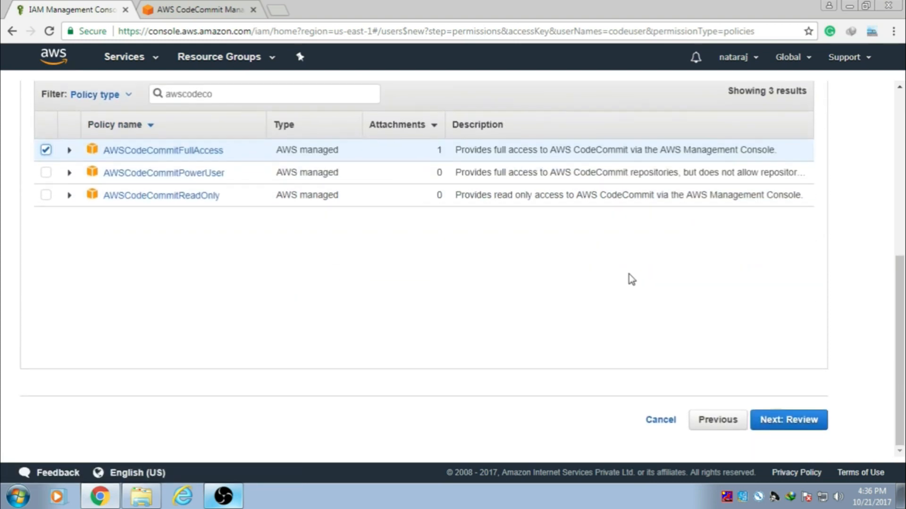
# Step: Review and create codeuser, download its credentials .csv, and return to the users list
pyautogui.click(786, 432)
pyautogui.scroll(-1, 599, 272)
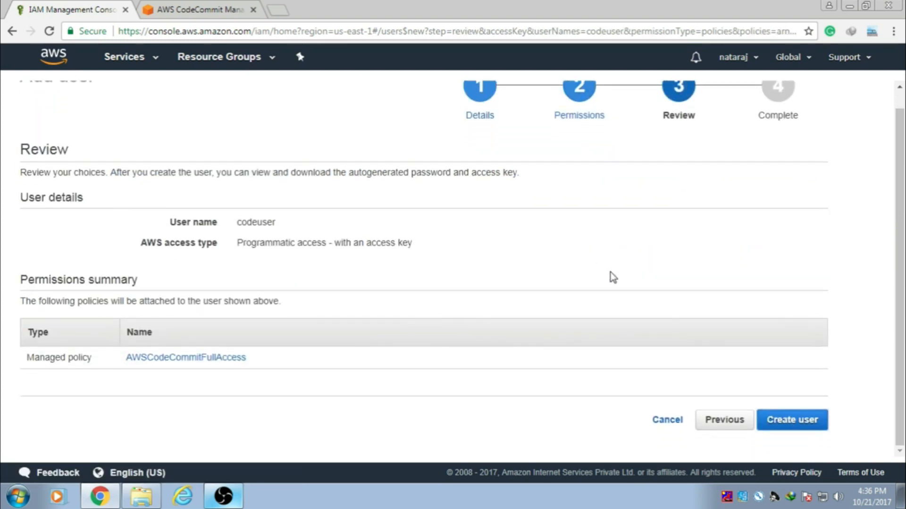
pyautogui.scroll(1, 714, 299)
pyautogui.scroll(-1, 726, 321)
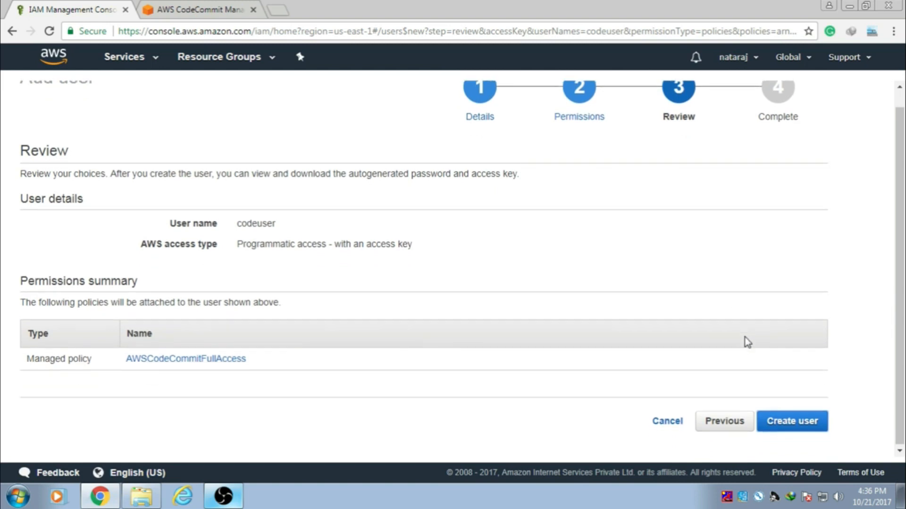
pyautogui.click(797, 424)
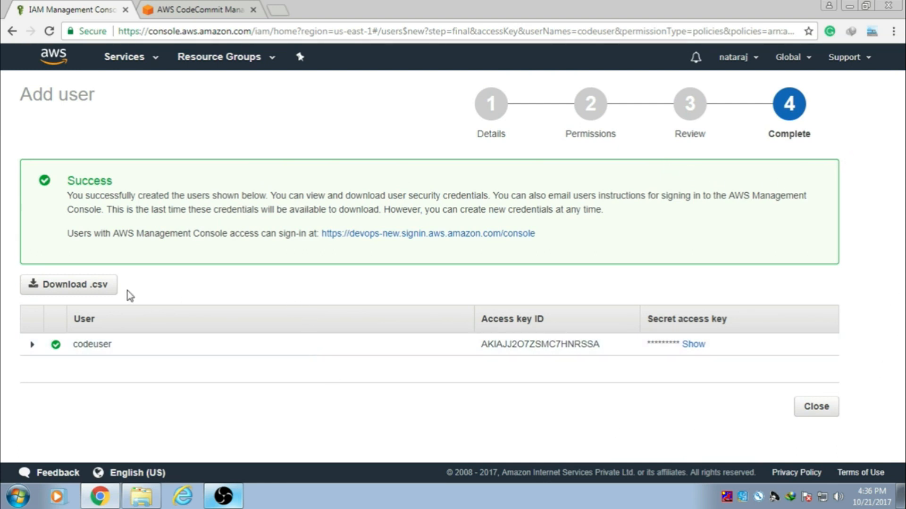
pyautogui.click(90, 293)
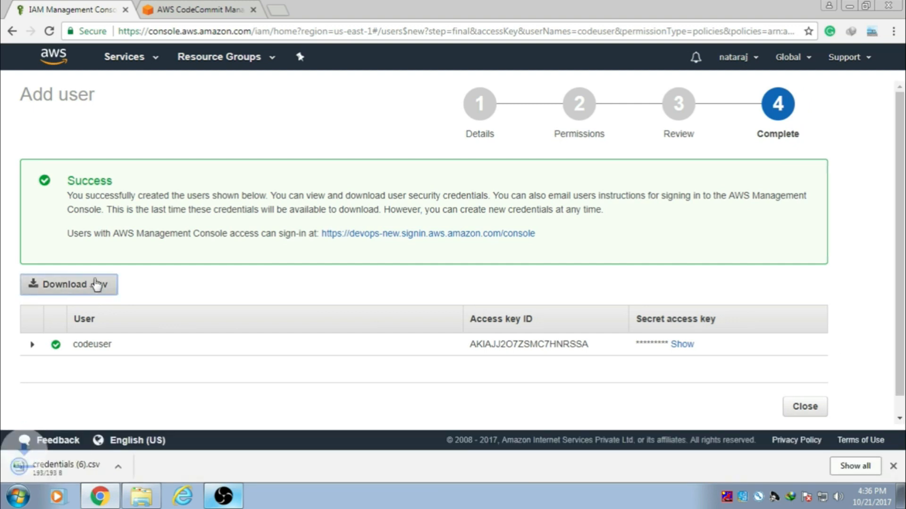
pyautogui.click(893, 466)
pyautogui.click(816, 408)
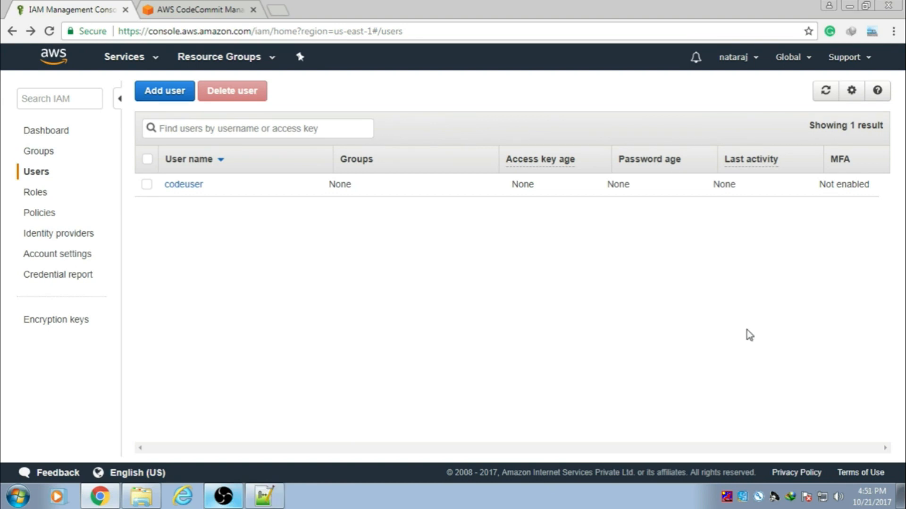
# Step: Launch PuTTYgen from the Start search and generate a 2048-bit RSA key pair
pyautogui.click(18, 497)
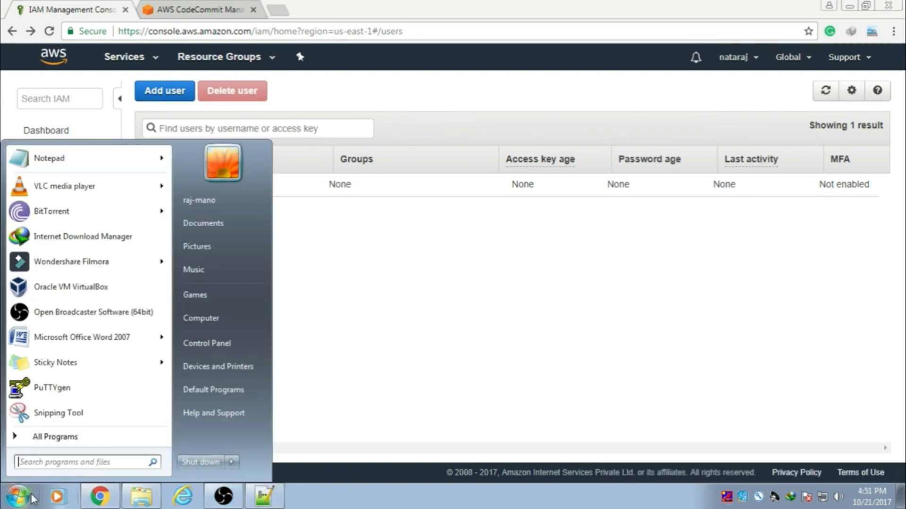
pyautogui.write('putty')
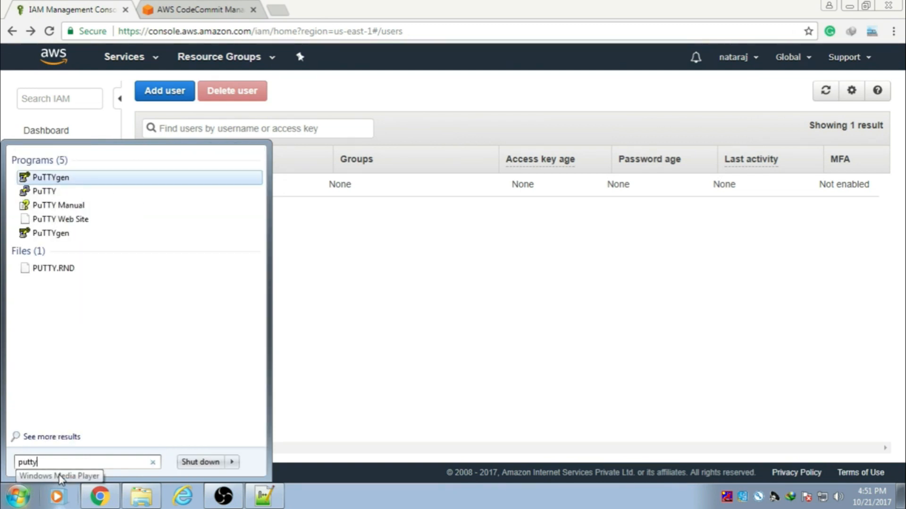
pyautogui.click(59, 182)
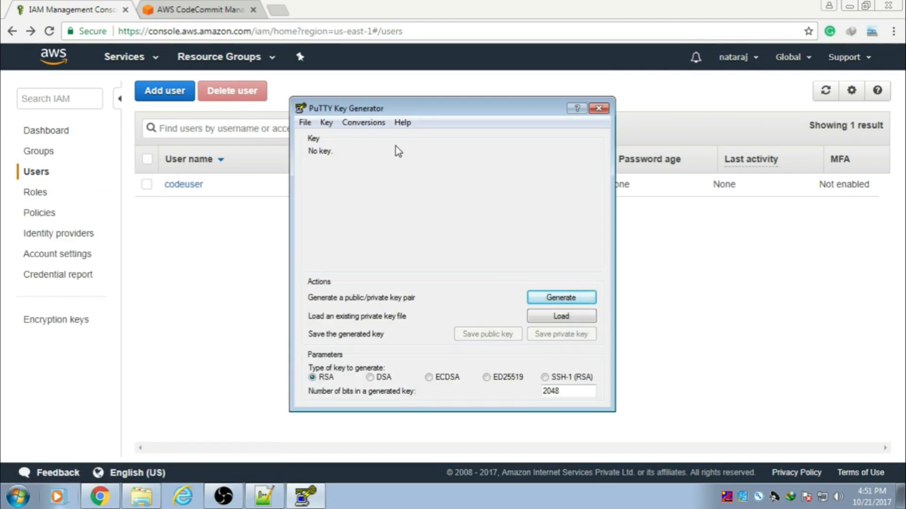
pyautogui.click(562, 298)
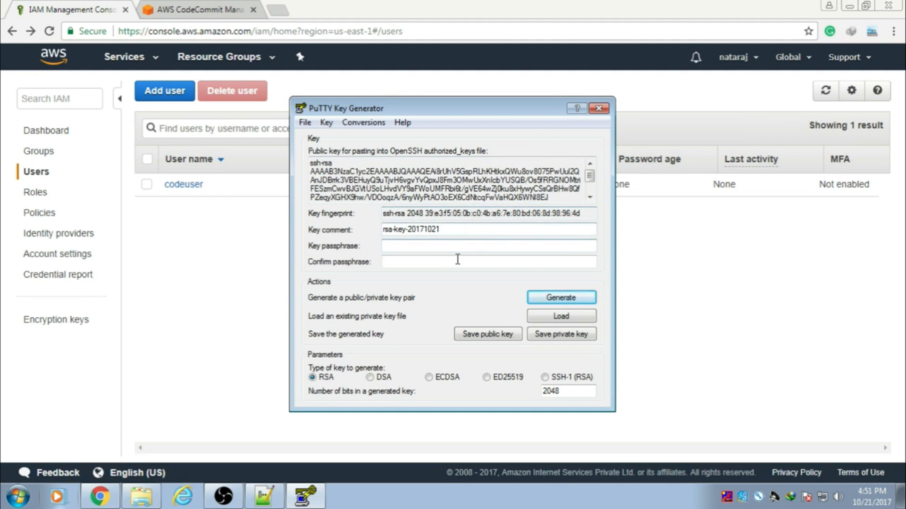
# Step: Change the key comment from rsa-key-20171021 to 'codecommit'
pyautogui.moveTo(445, 229); pyautogui.dragTo(382, 231)
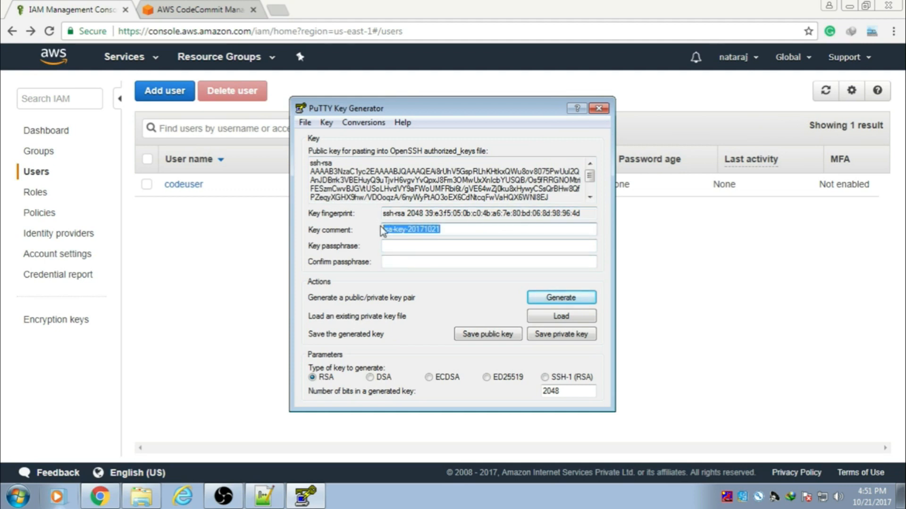
pyautogui.press('BackSpace')
pyautogui.write('c')
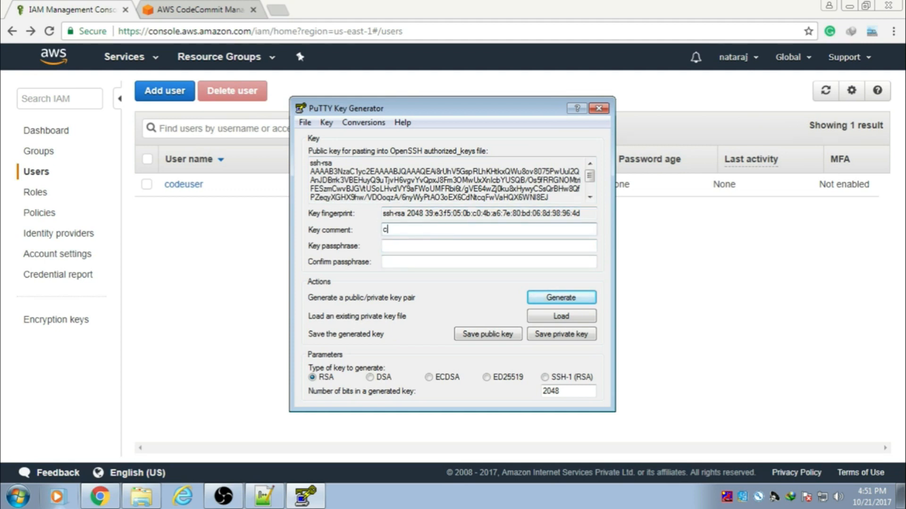
pyautogui.write('odecommiy')
pyautogui.write('t')
# Step: Copy the public key text into the new Notepad++ document
pyautogui.moveTo(549, 198); pyautogui.dragTo(305, 162)
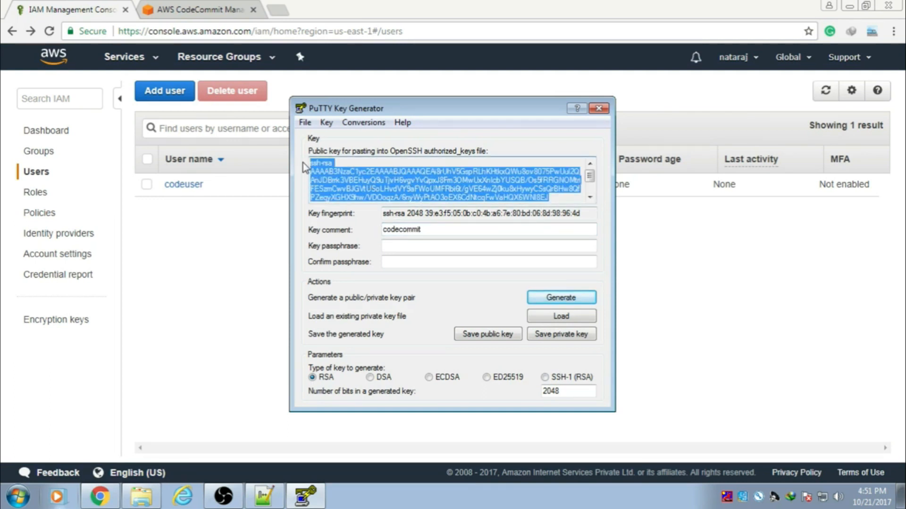
pyautogui.click(264, 496)
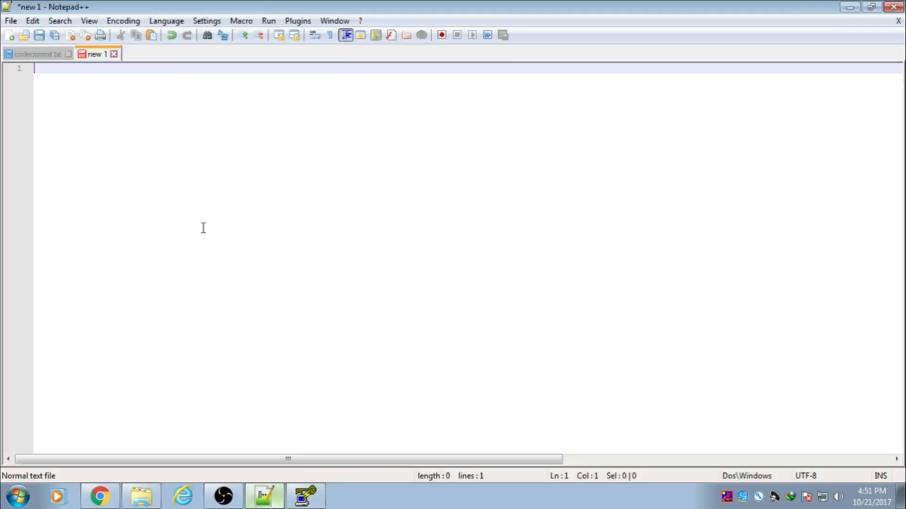
pyautogui.write('...H6vgvYvQpxJ8Fm3OMwUxXnIcbYUSQB/Os5fRRGNOMtriFESzmCwvBJGVtUSoLHvdVY9aFWoUMFRbi6t/gVE64wZj0ku8xHywyCSsQrBHw8QfPZeqyXGHX9hw/VDOoqzA/6nyWyPtAO3oEX6CdNtcqFwVaHQX6WN18EJ')
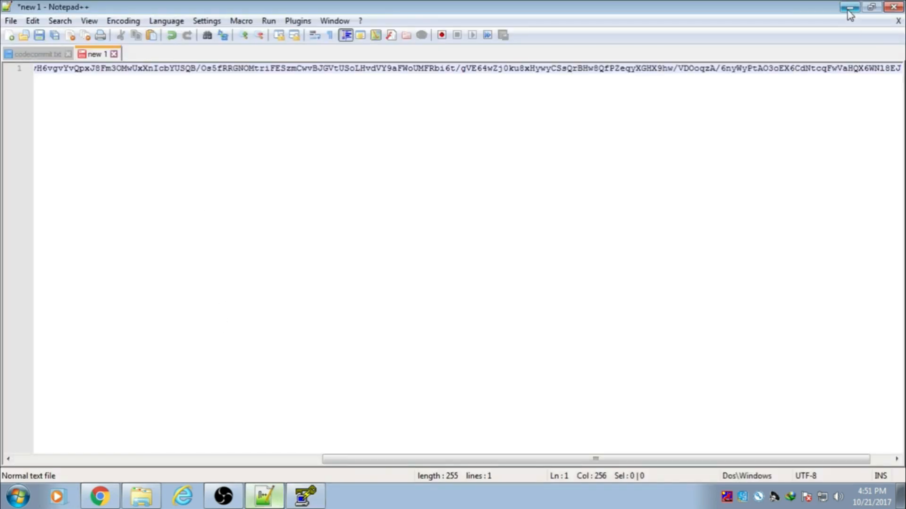
pyautogui.click(847, 10)
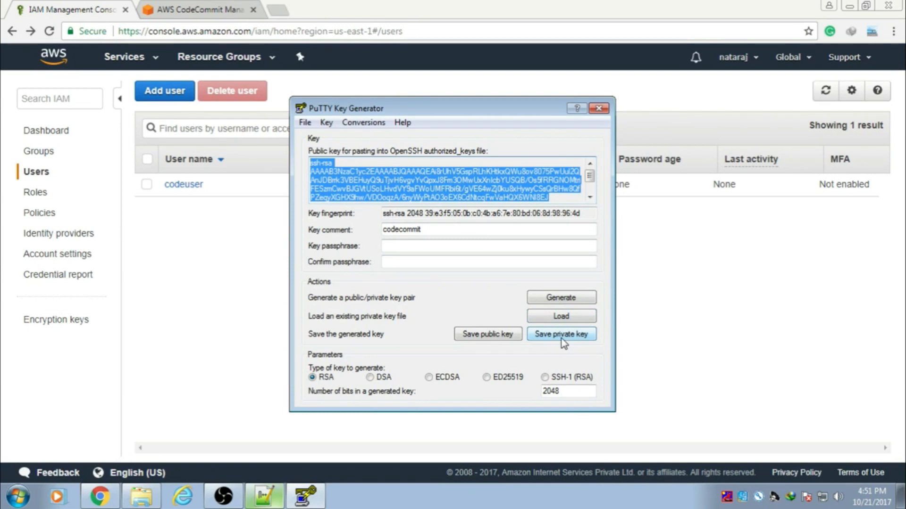
# Step: Save the private key without a passphrase as codecommit.ppk in a new Documents\codecommit folder
pyautogui.click(561, 334)
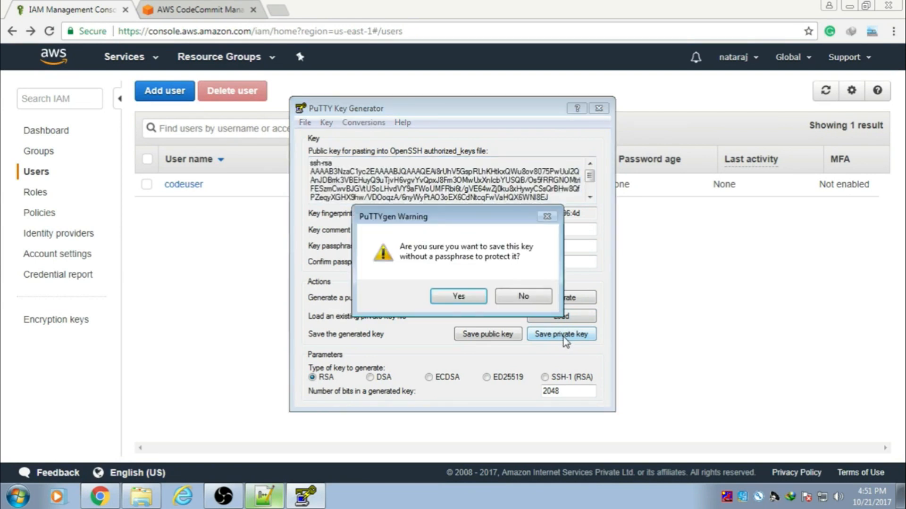
pyautogui.click(465, 300)
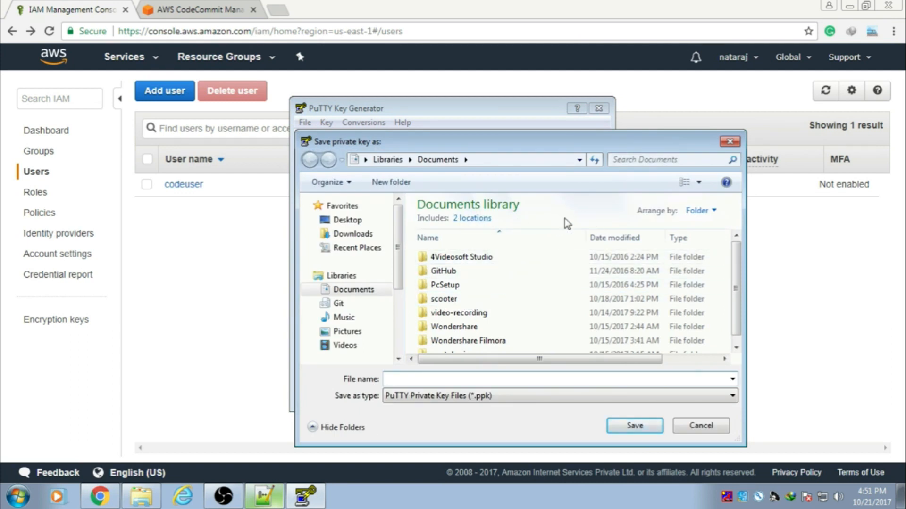
pyautogui.click(391, 182)
pyautogui.write('c')
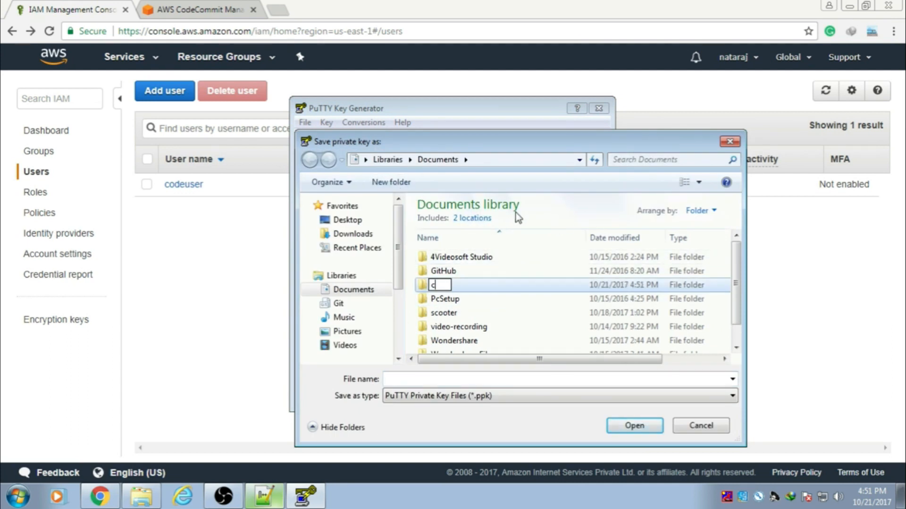
pyautogui.write('odecommit')
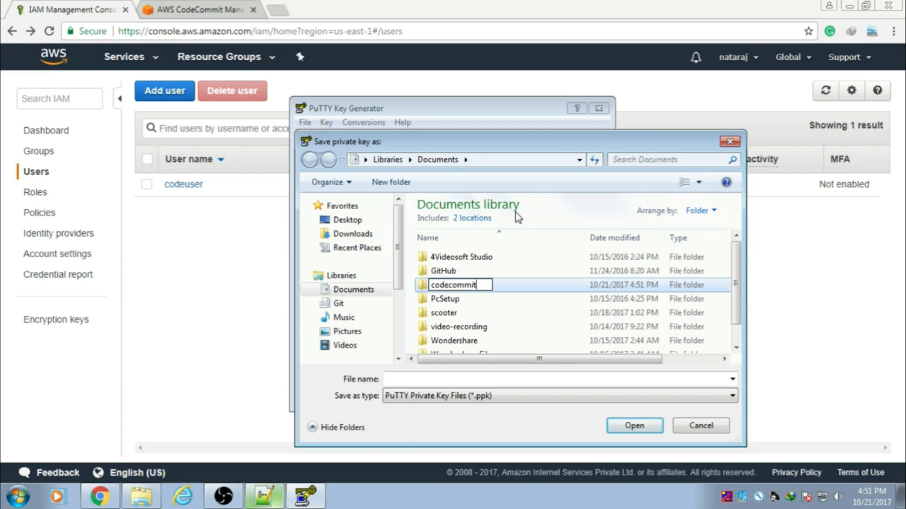
pyautogui.press('Return')
pyautogui.press('Return')
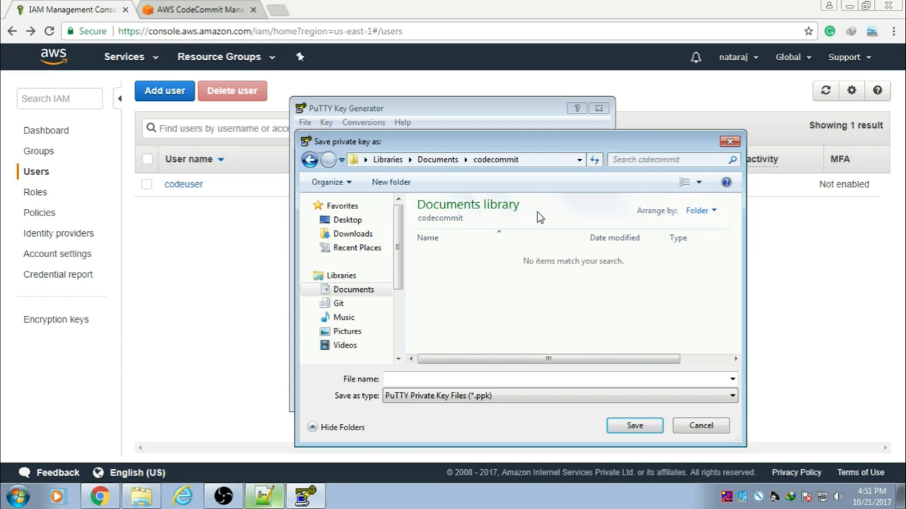
pyautogui.click(620, 376)
pyautogui.write('code')
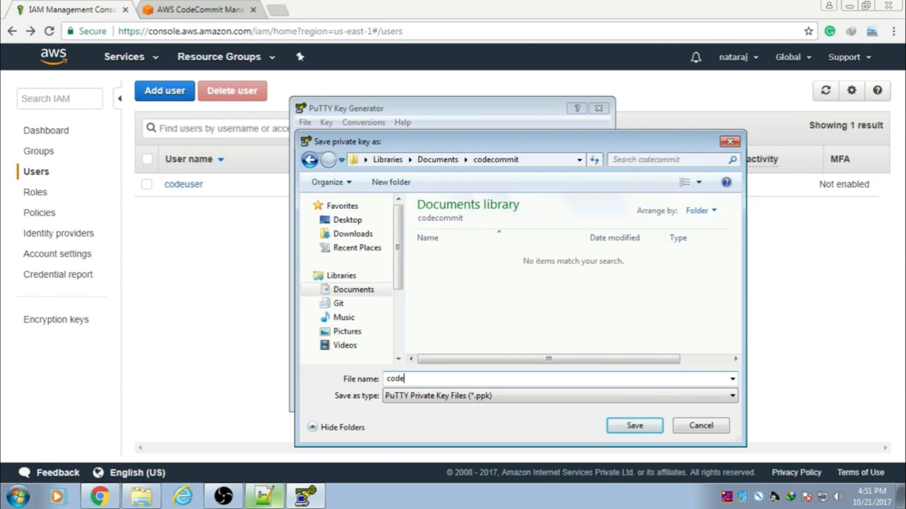
pyautogui.write('commit')
pyautogui.click(635, 426)
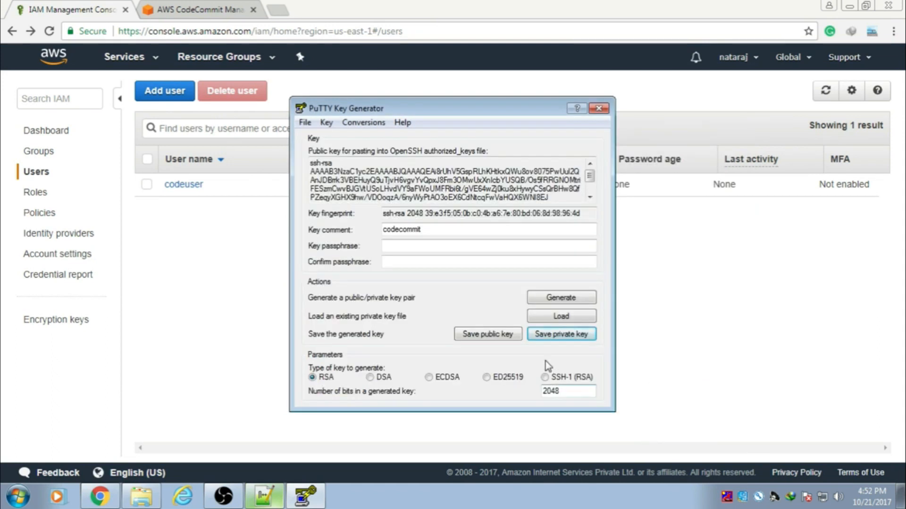
# Step: Save the public key as 'codecommit' in the same folder
pyautogui.click(489, 334)
pyautogui.click(474, 378)
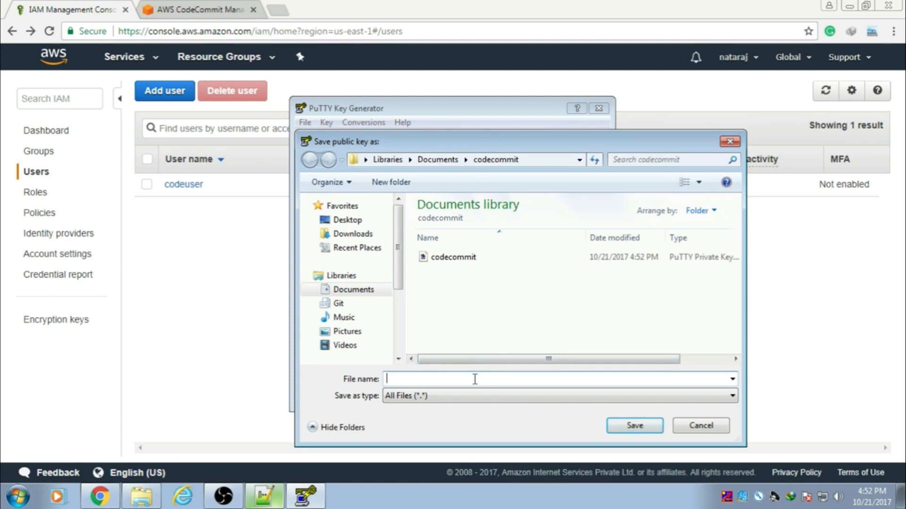
pyautogui.write('c')
pyautogui.press('Down')
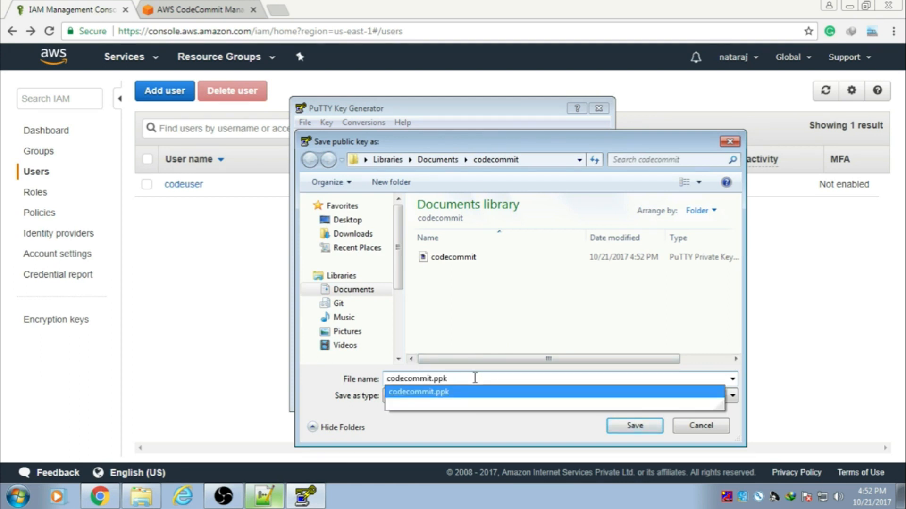
pyautogui.press('BackSpace')
pyautogui.press('BackSpace')
pyautogui.press('BackSpace')
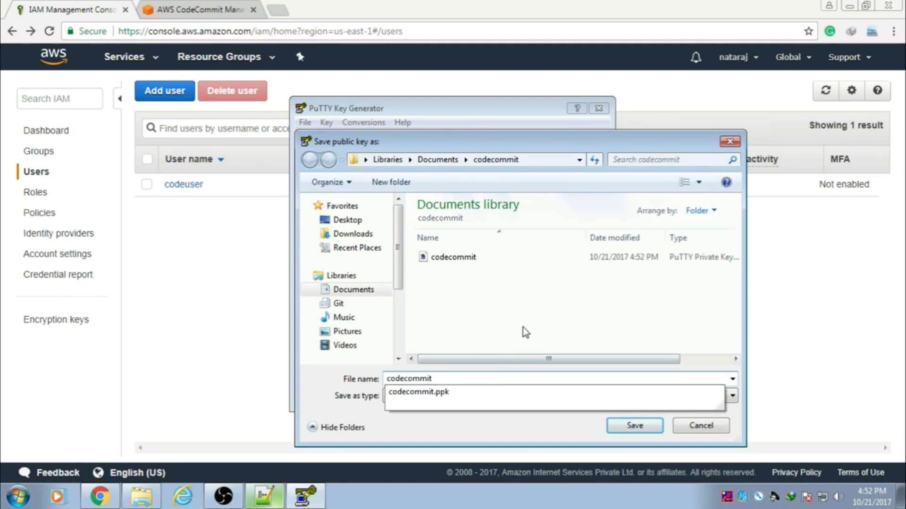
pyautogui.click(634, 425)
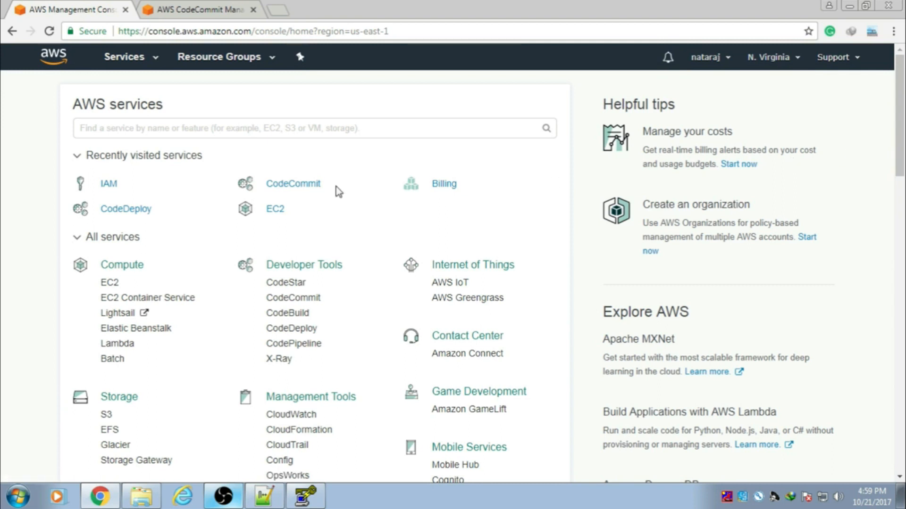
# Step: Open codeuser's Security credentials in IAM and bring up the Upload SSH public key form
pyautogui.click(110, 184)
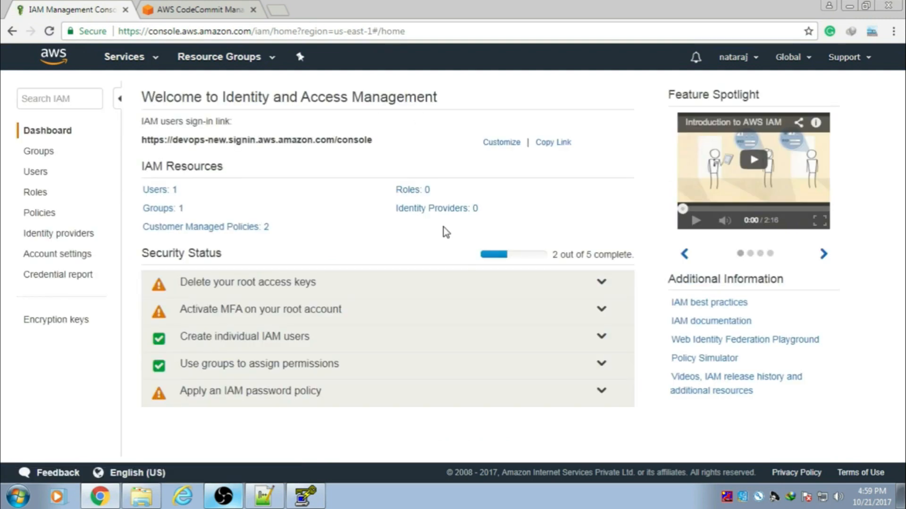
pyautogui.click(160, 190)
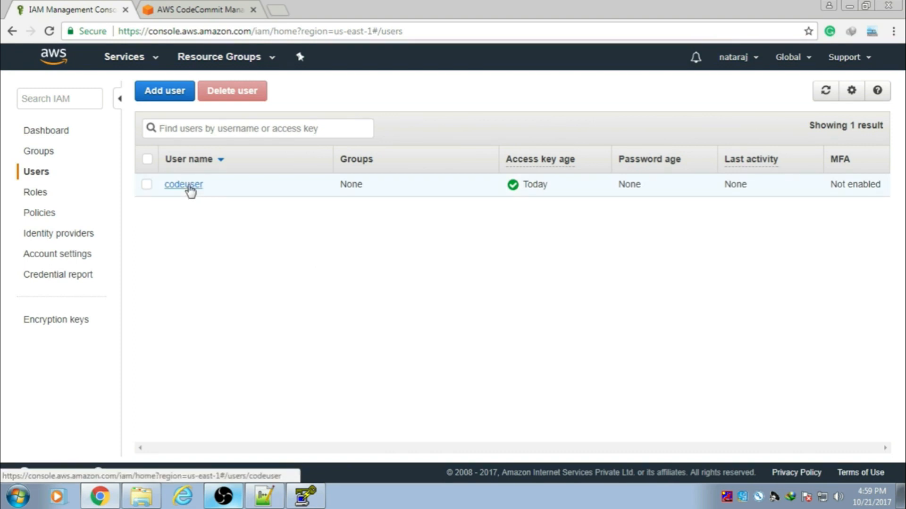
pyautogui.click(184, 185)
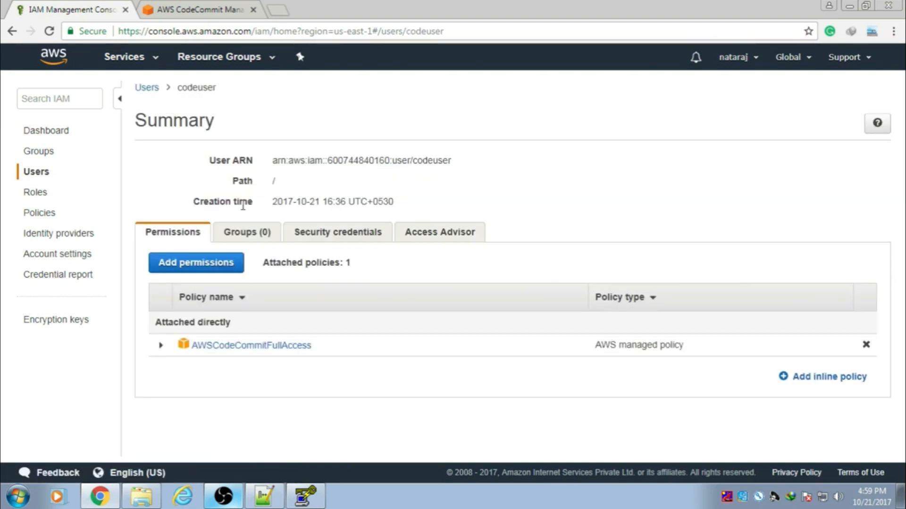
pyautogui.click(335, 238)
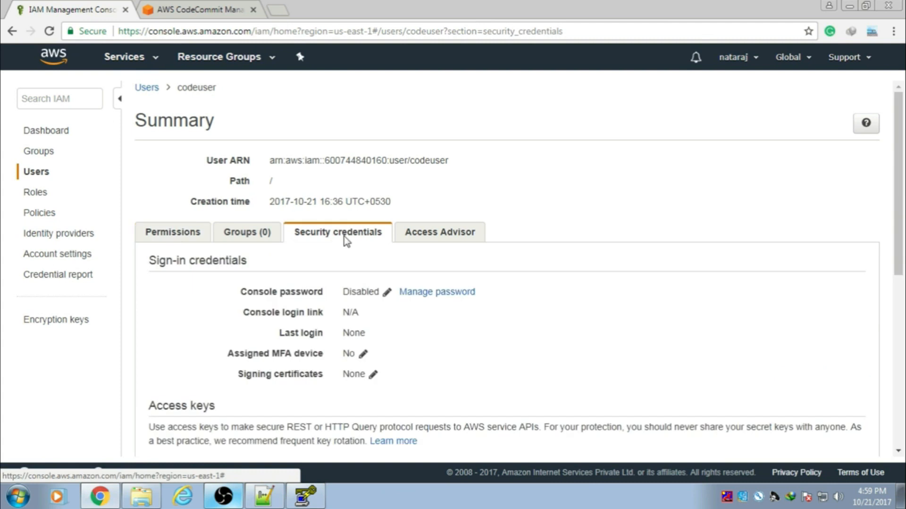
pyautogui.scroll(-5, 666, 193)
pyautogui.scroll(-2, 666, 196)
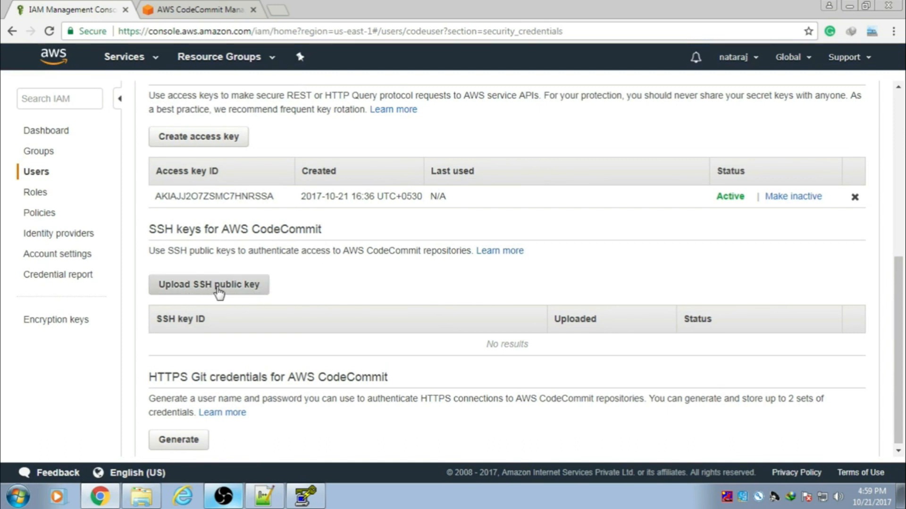
pyautogui.click(216, 287)
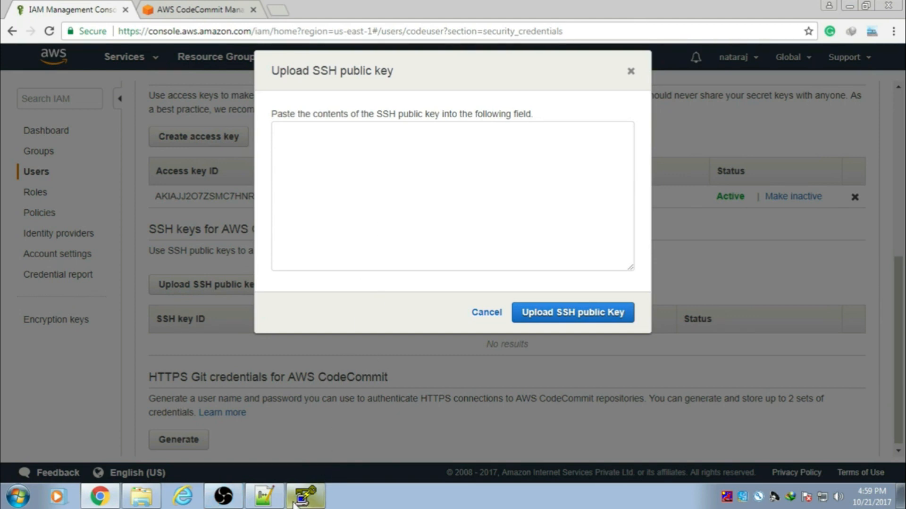
# Step: Copy the public key from Notepad++ and upload it as codeuser's SSH key for CodeCommit
pyautogui.click(264, 497)
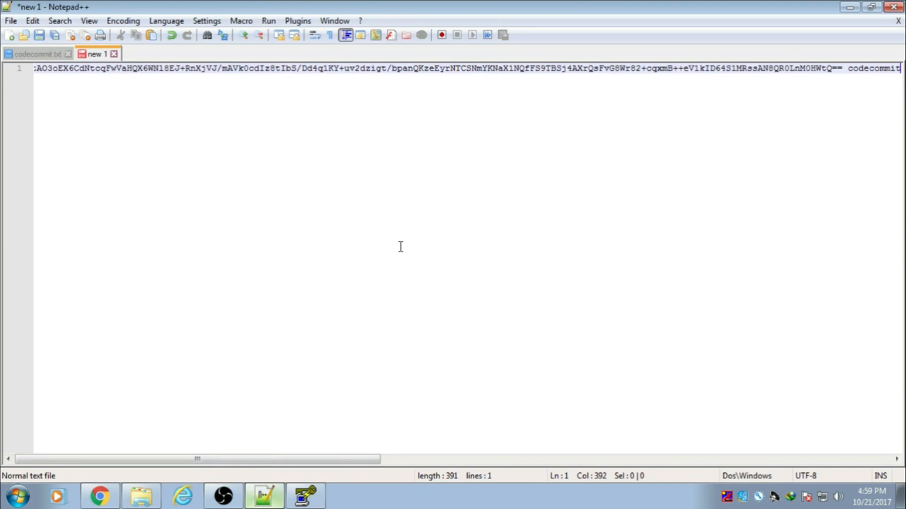
pyautogui.hotkey('ctrl', 'a')
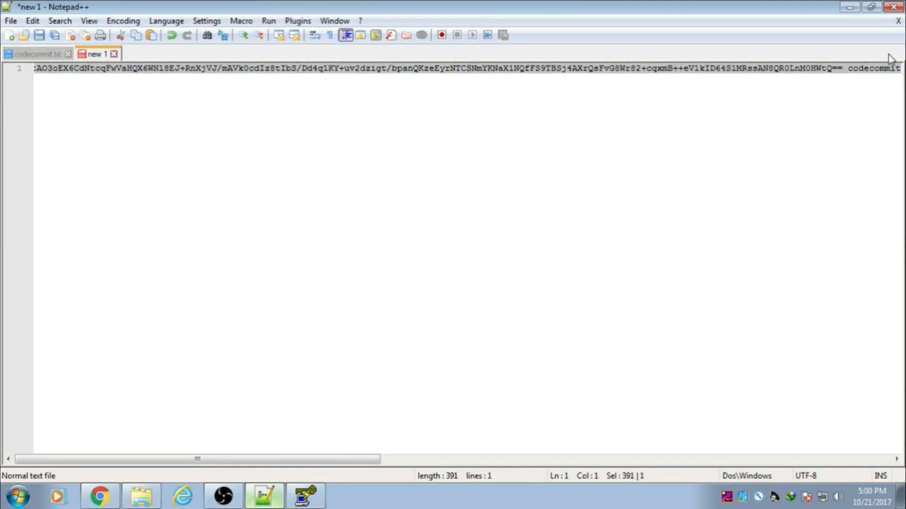
pyautogui.click(849, 7)
pyautogui.click(441, 186)
pyautogui.hotkey('ctrl', 'v')
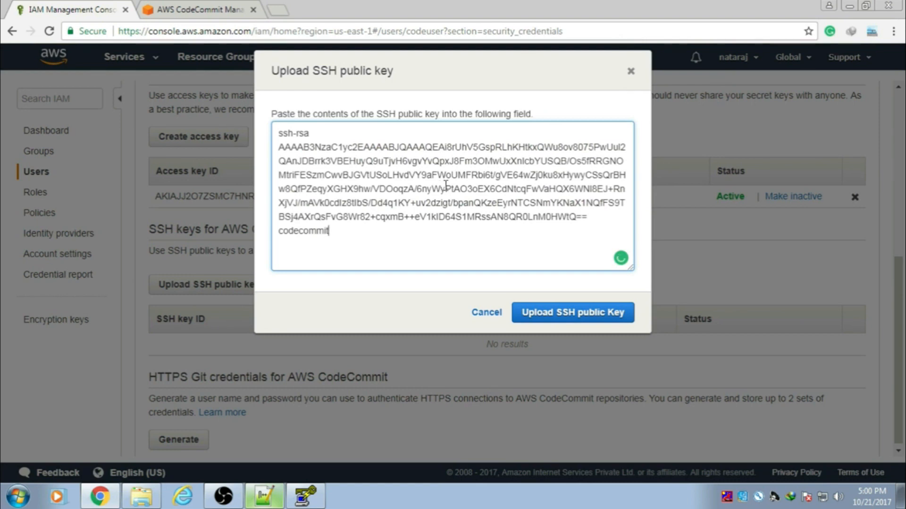
pyautogui.click(554, 319)
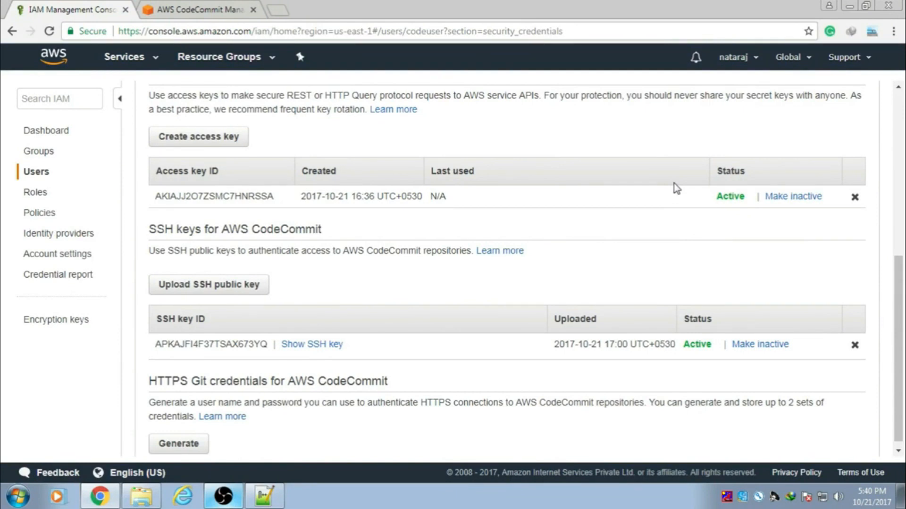
# Step: Create the CodeCommit repository 'code-testing'
pyautogui.click(222, 10)
pyautogui.click(465, 297)
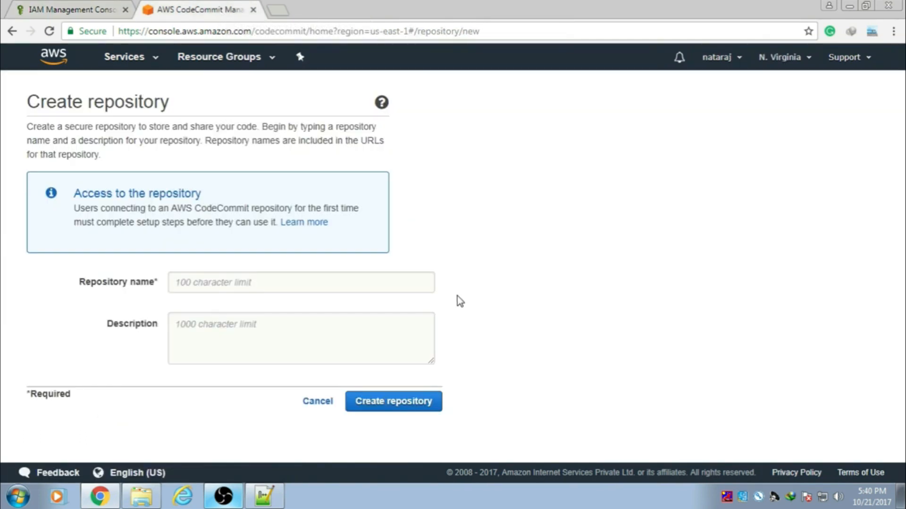
pyautogui.click(250, 289)
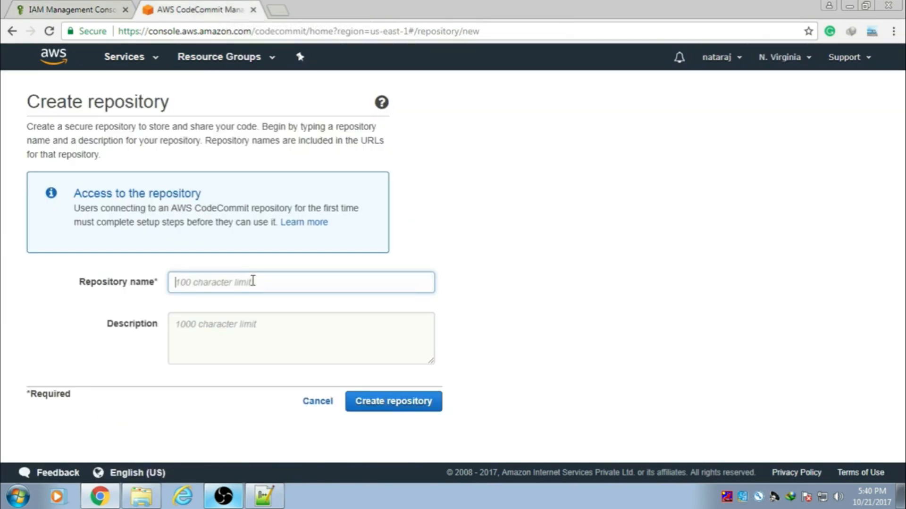
pyautogui.write('c')
pyautogui.click(215, 299)
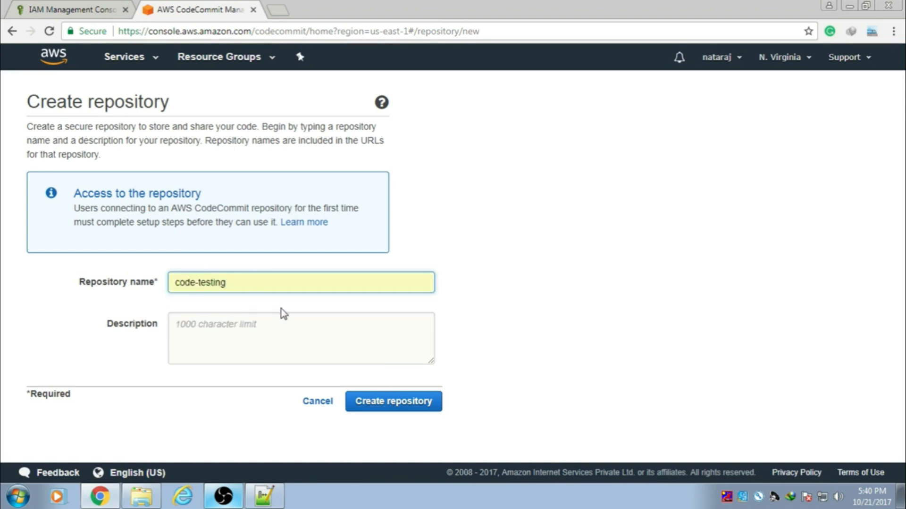
pyautogui.click(379, 407)
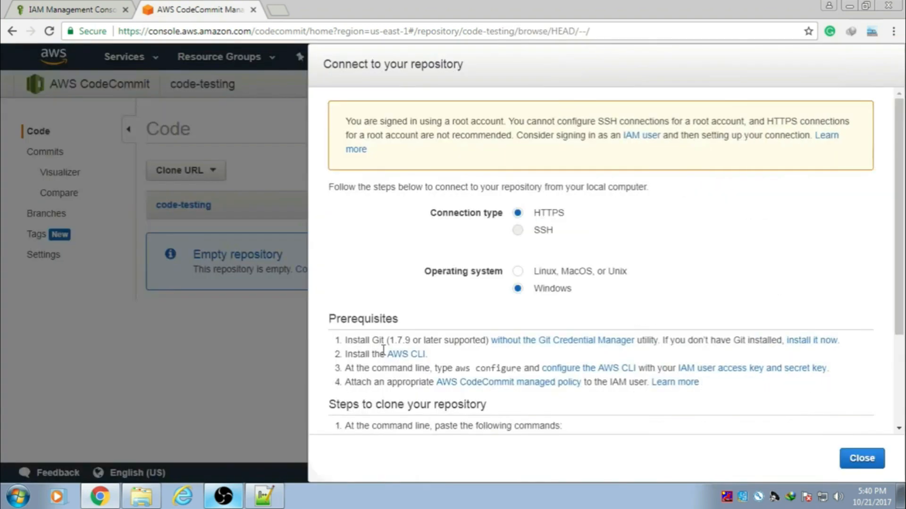
pyautogui.click(862, 458)
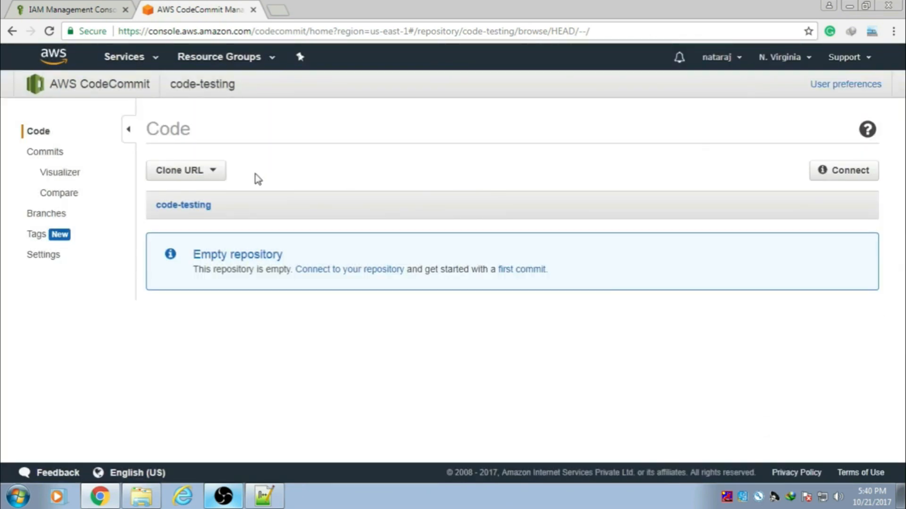
# Step: Copy the repository's SSH clone URL into the new Notepad++ document
pyautogui.click(209, 176)
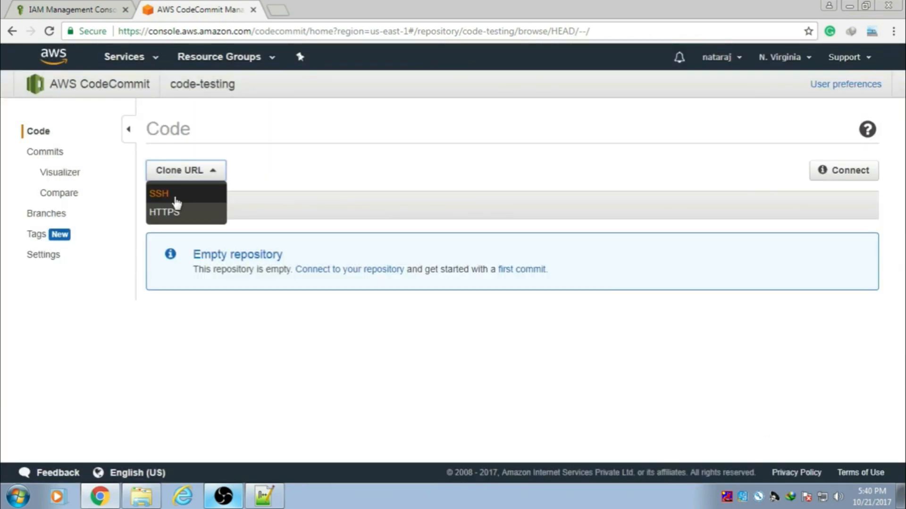
pyautogui.click(176, 202)
pyautogui.hotkey('ctrl', 'c')
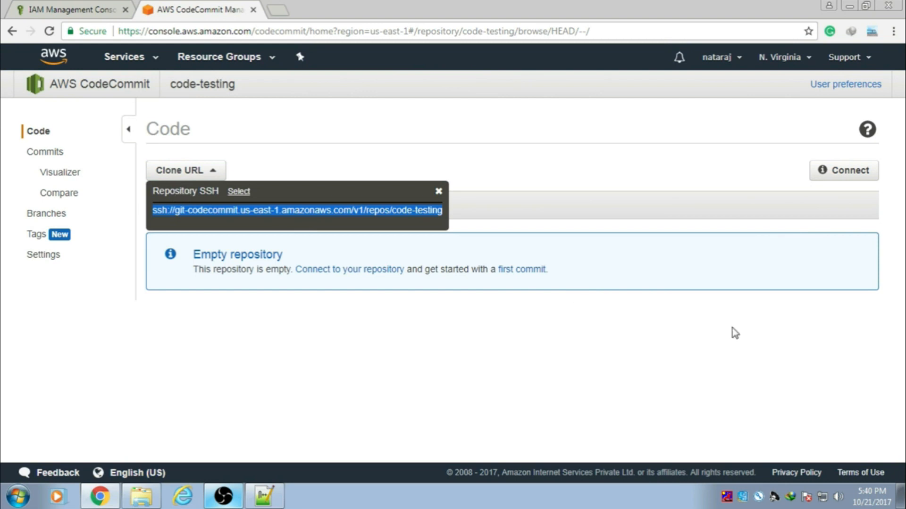
pyautogui.click(264, 496)
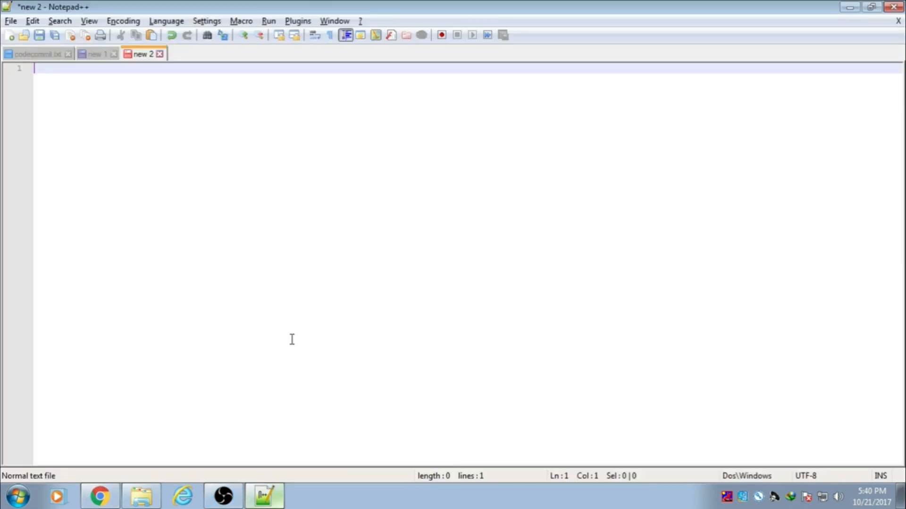
pyautogui.hotkey('ctrl', 'v')
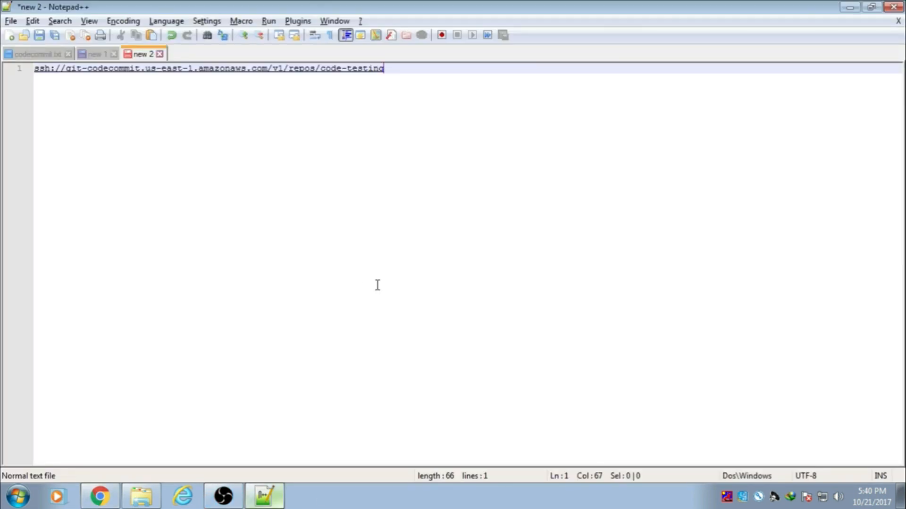
pyautogui.press('Return')
pyautogui.press('Return')
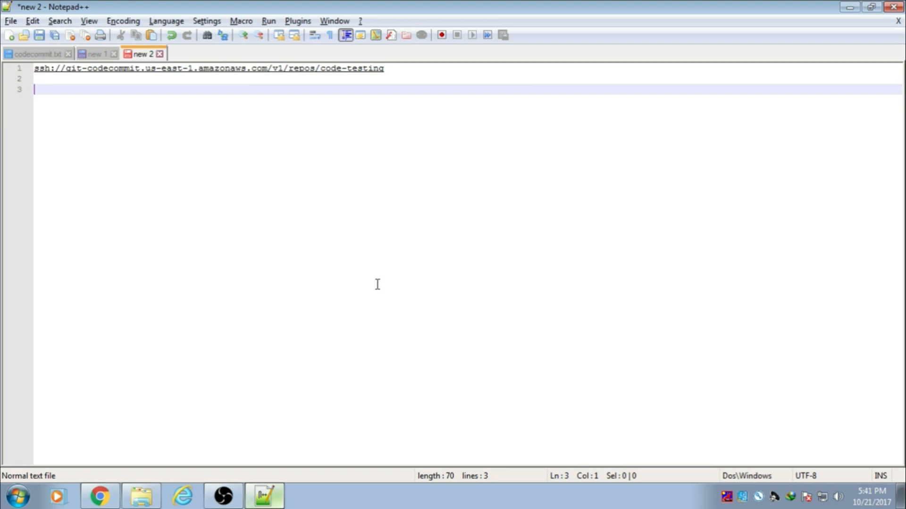
# Step: Insert codeuser's SSH key ID followed by @ right after ssh:// in the clone URL
pyautogui.click(99, 496)
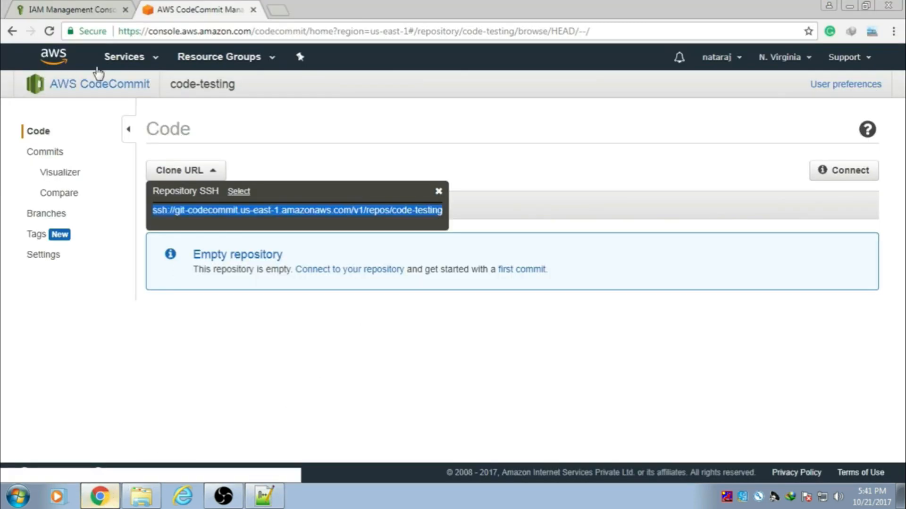
pyautogui.click(79, 14)
pyautogui.moveTo(274, 197); pyautogui.dragTo(159, 196)
pyautogui.hotkey('ctrl', 'c')
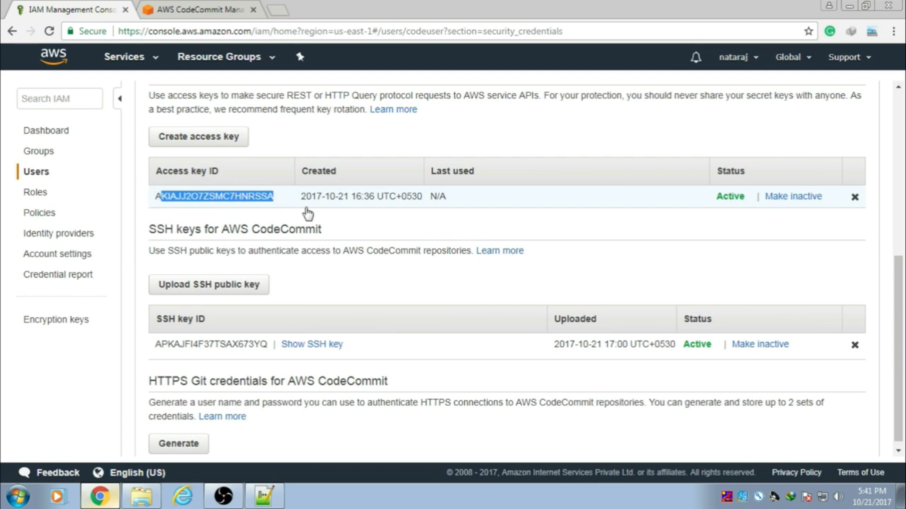
pyautogui.click(264, 497)
pyautogui.click(65, 70)
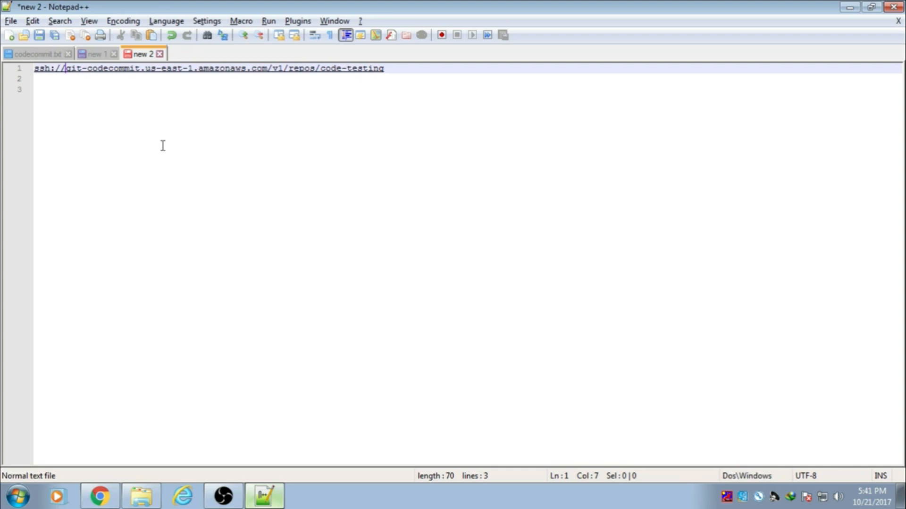
pyautogui.hotkey('ctrl', 'v')
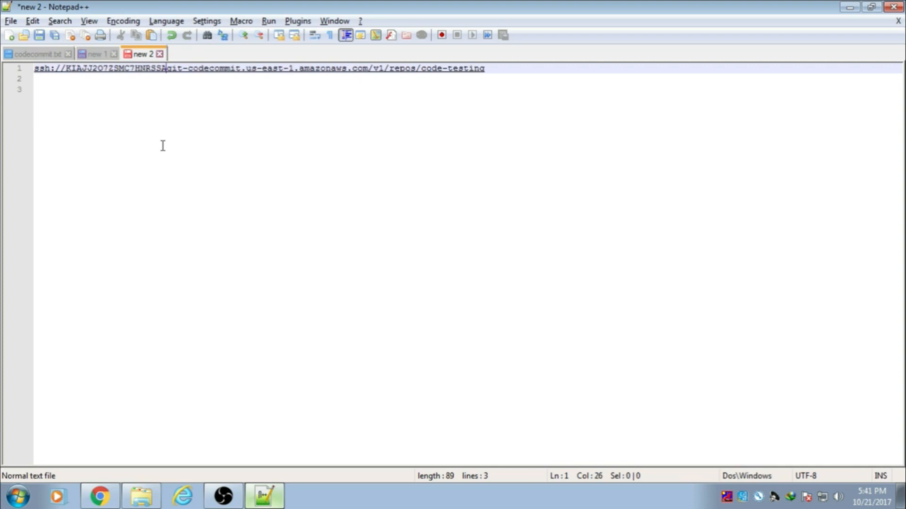
pyautogui.write('@')
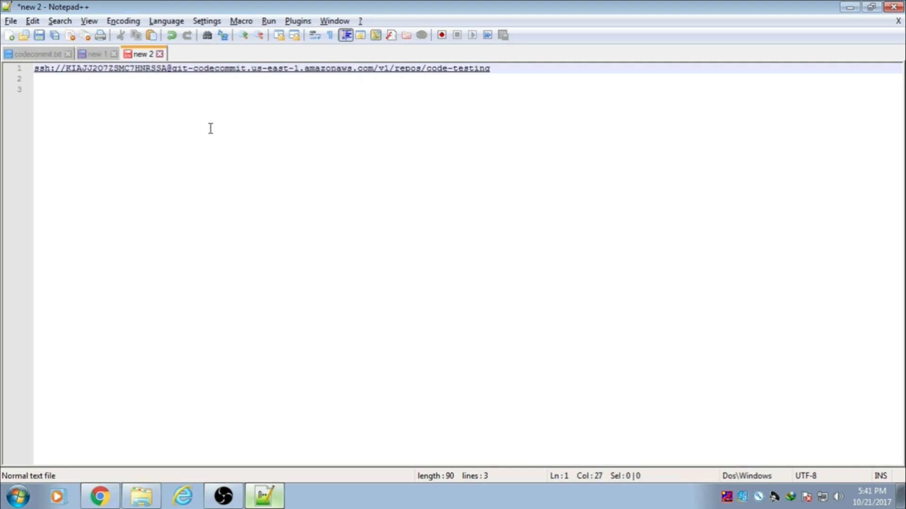
pyautogui.click(210, 131)
pyautogui.click(497, 70)
pyautogui.press('Return')
pyautogui.press('Return')
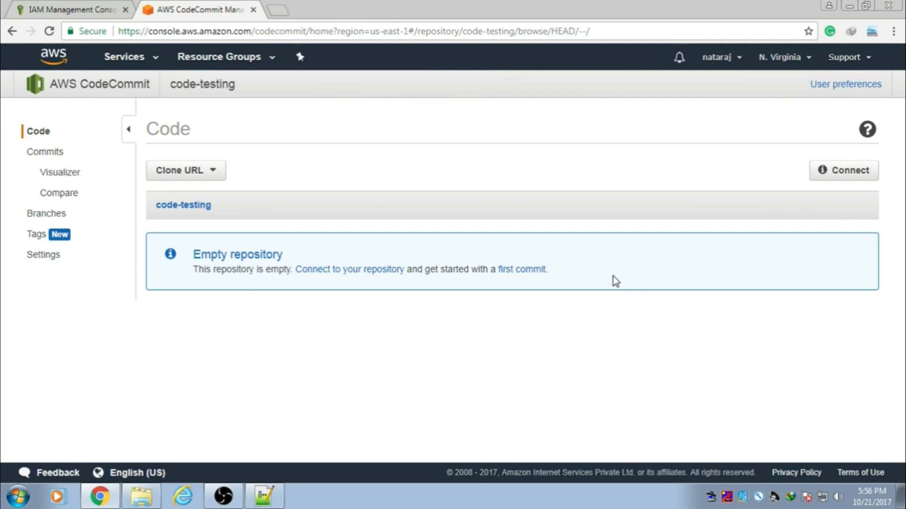
# Step: Show the context menu of the empty E:\code folder in Explorer to reach Git Clone
pyautogui.click(139, 501)
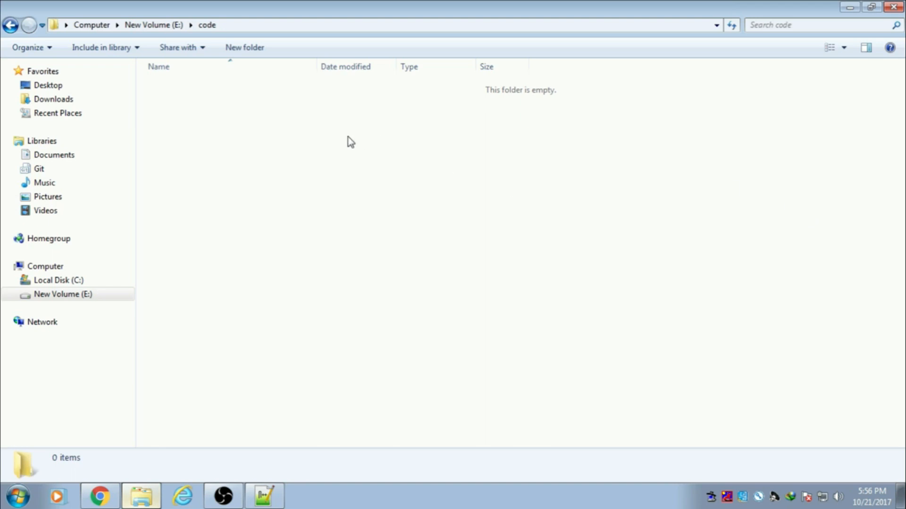
pyautogui.rightClick(318, 130)
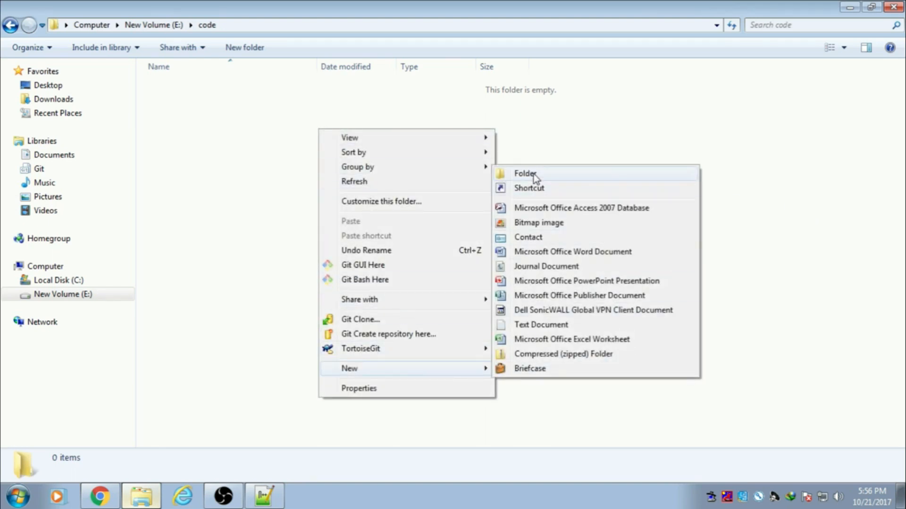
pyautogui.click(251, 161)
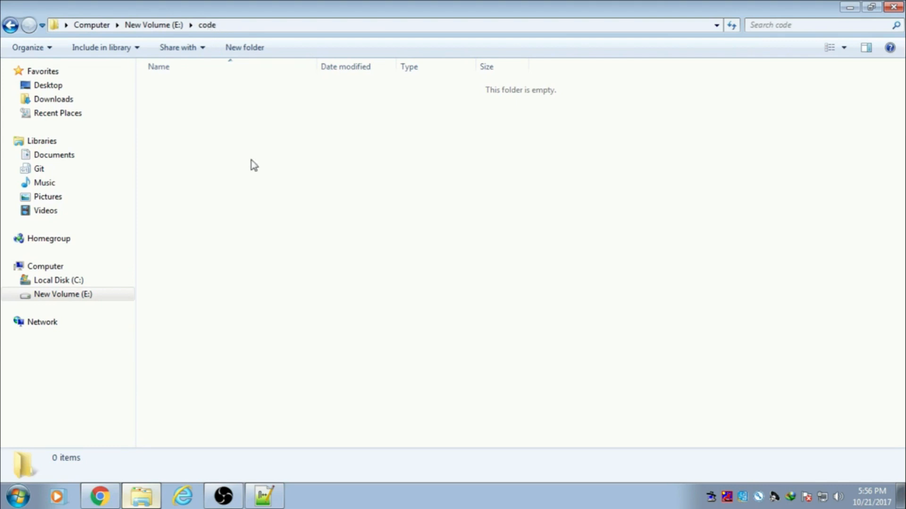
pyautogui.rightClick(315, 141)
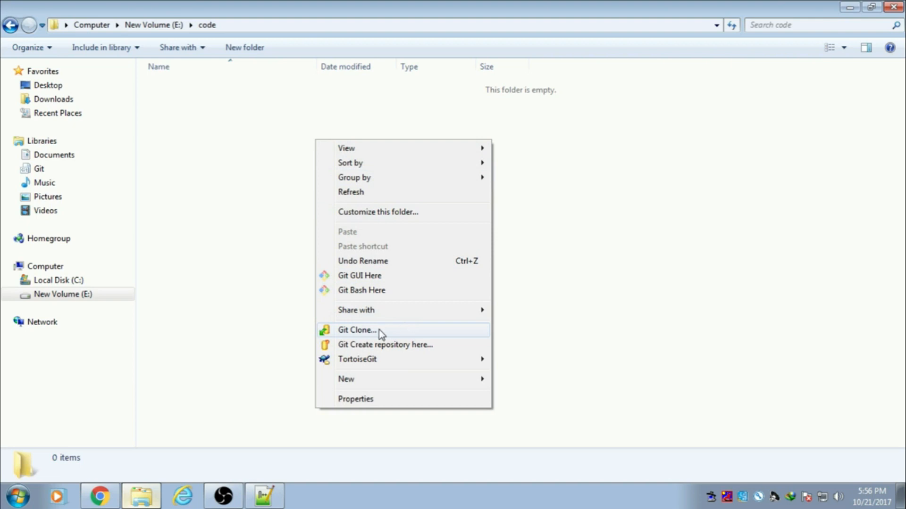
# Step: Start a Git clone and paste the code-testing SSH URL copied from the notes
pyautogui.click(354, 331)
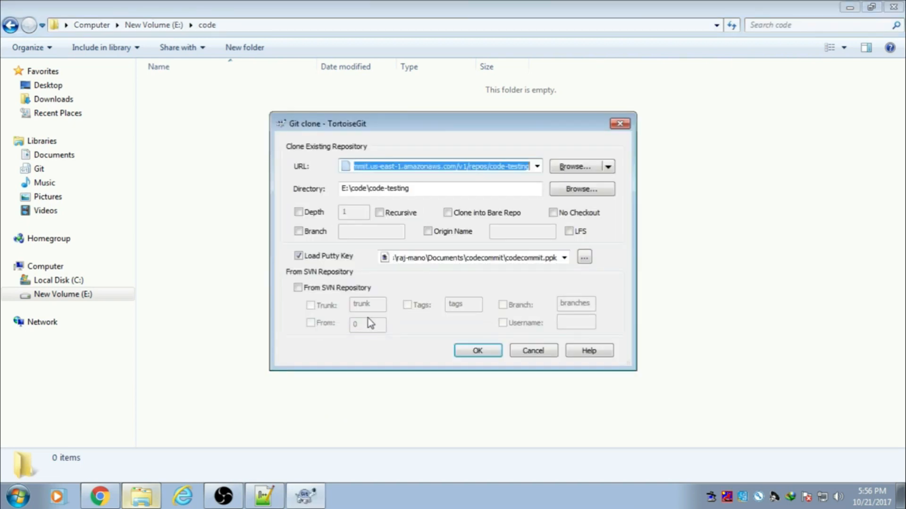
pyautogui.click(275, 497)
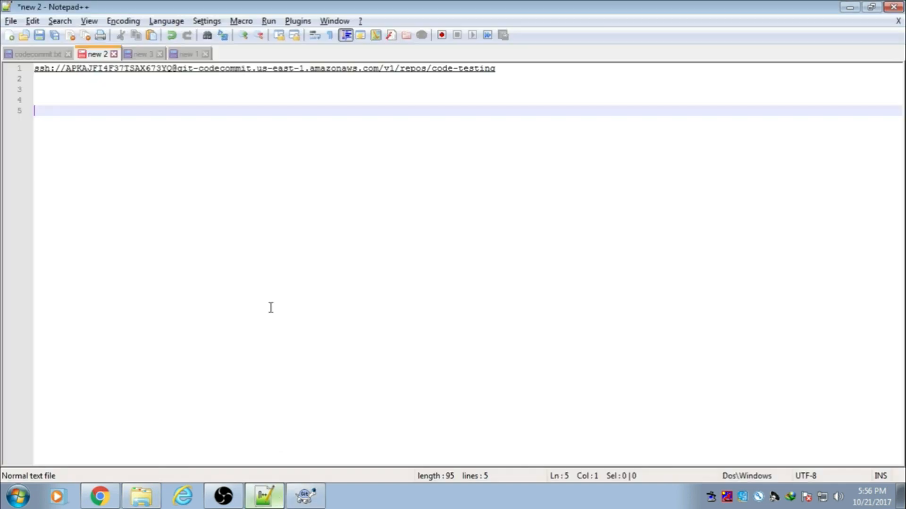
pyautogui.moveTo(509, 72); pyautogui.dragTo(34, 70)
pyautogui.hotkey('ctrl', 'c')
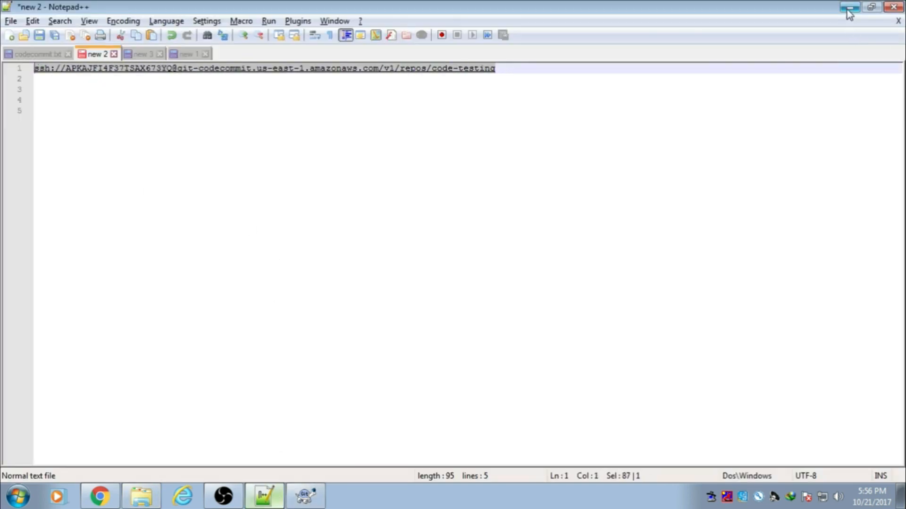
pyautogui.click(847, 10)
pyautogui.write('APKAJFI4F37TSAX673YQ')
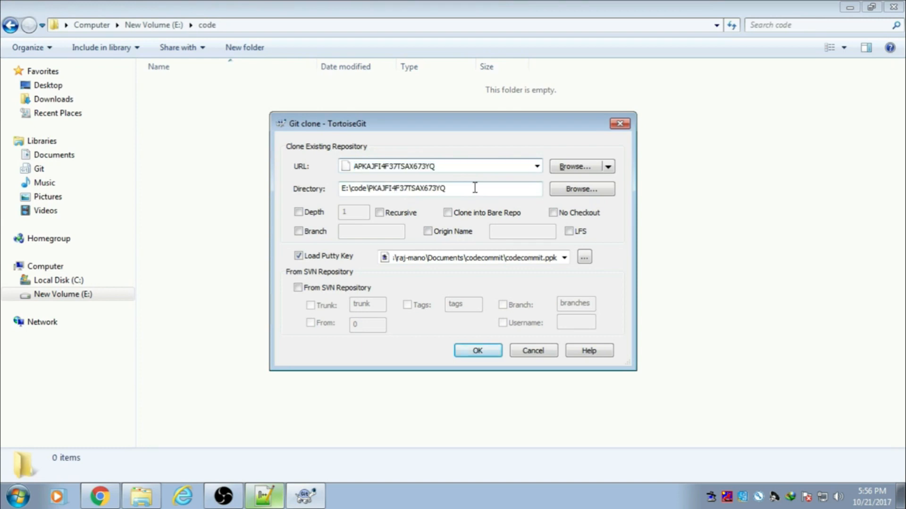
pyautogui.hotkey('ctrl', 'z')
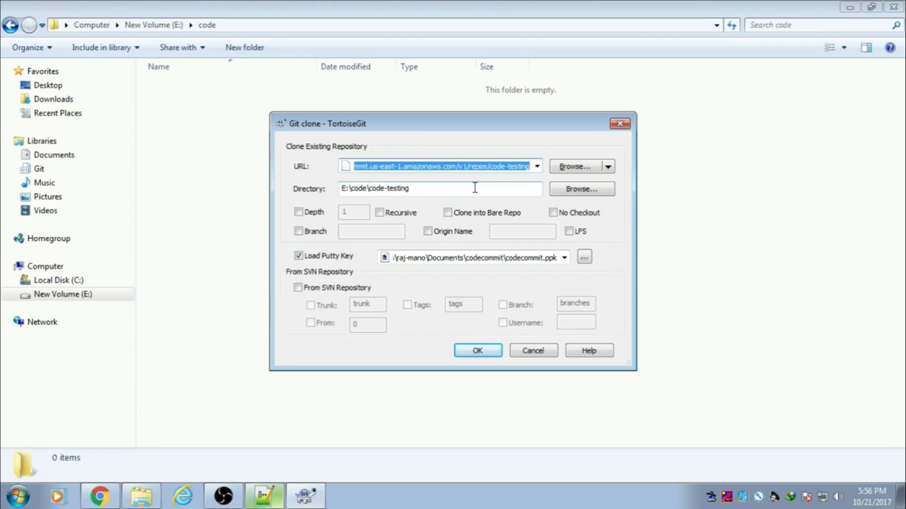
pyautogui.click(264, 496)
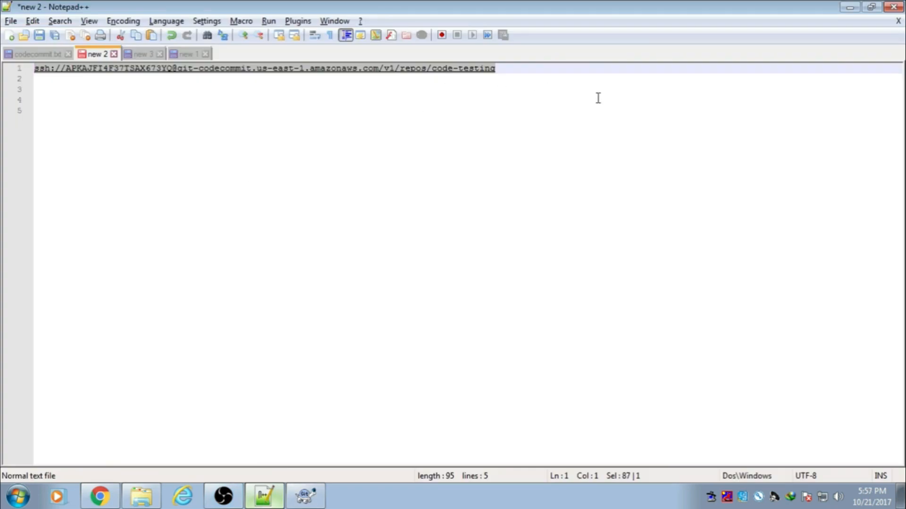
pyautogui.click(305, 496)
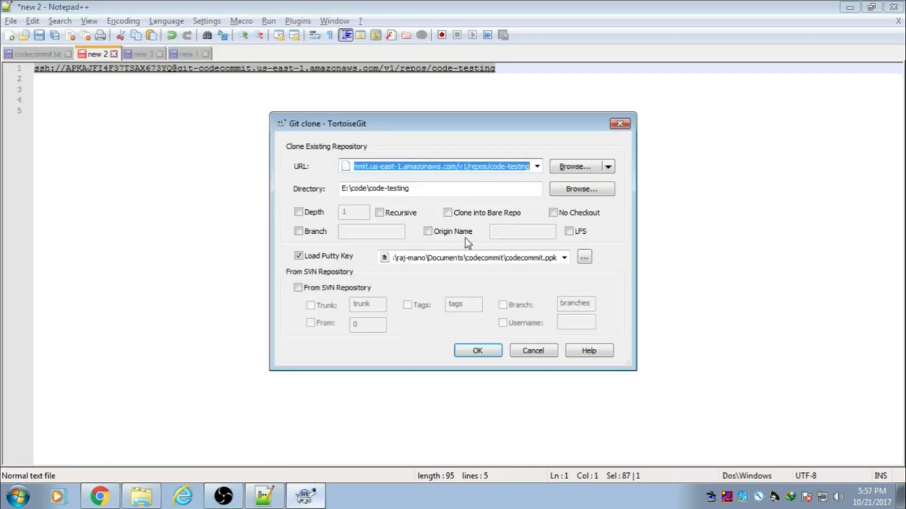
pyautogui.hotkey('ctrl', 'v')
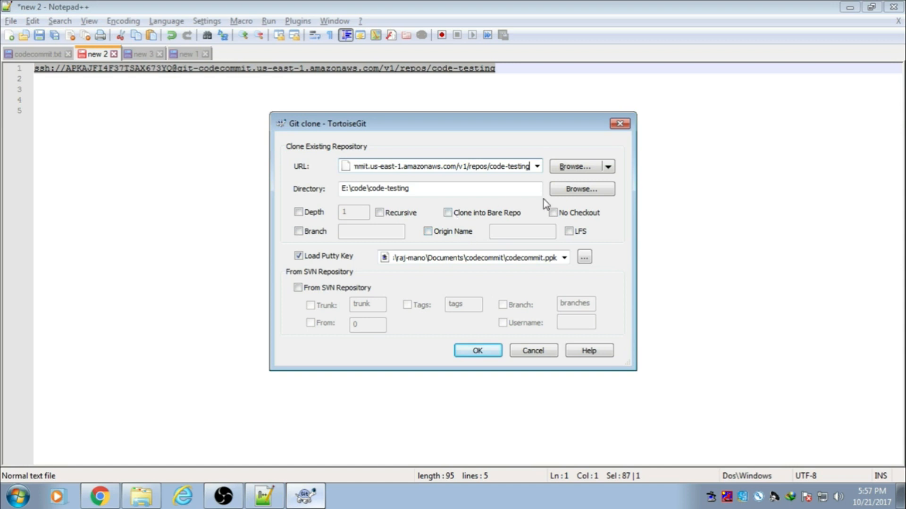
# Step: Keep the E:\code\code-testing destination, load the codecommit.ppk key, and run the clone
pyautogui.click(576, 189)
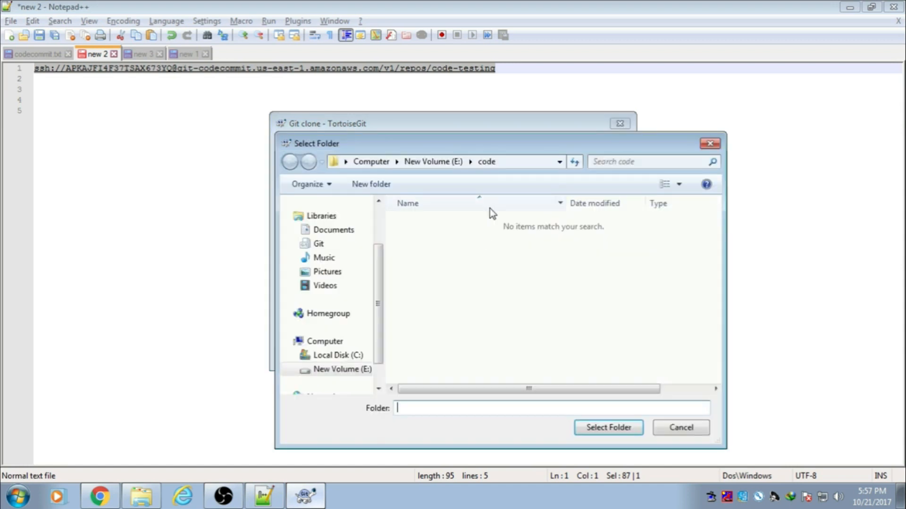
pyautogui.click(692, 431)
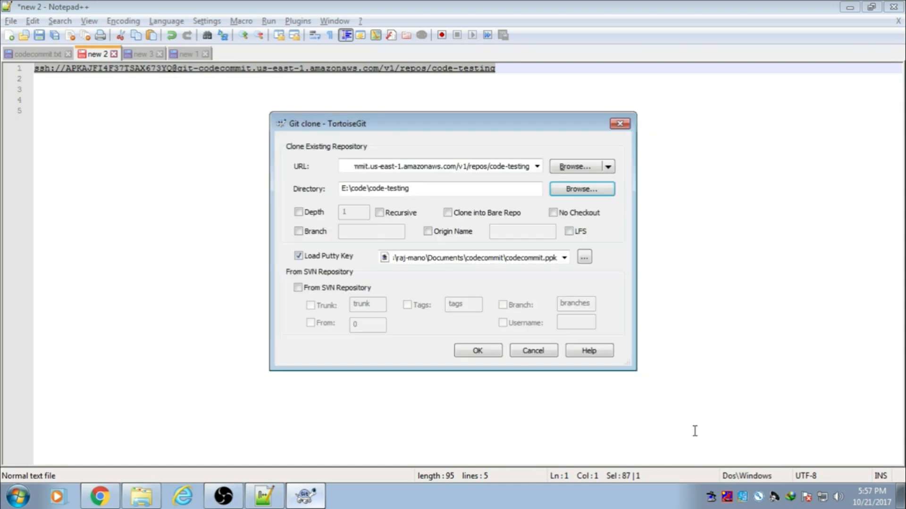
pyautogui.click(584, 257)
pyautogui.click(568, 369)
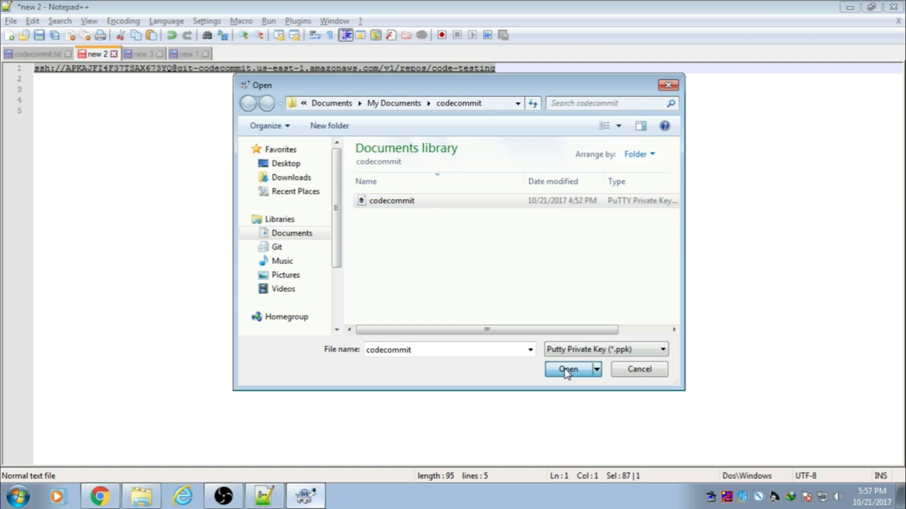
pyautogui.click(479, 352)
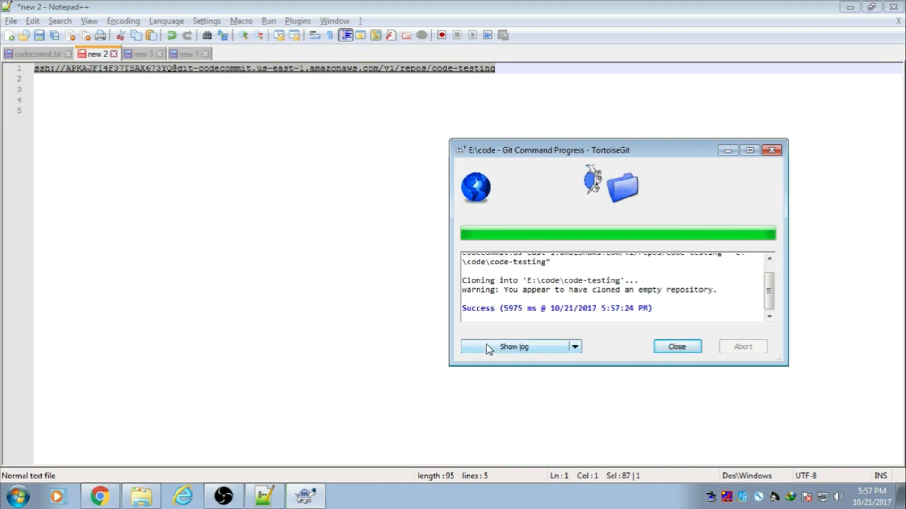
pyautogui.click(677, 349)
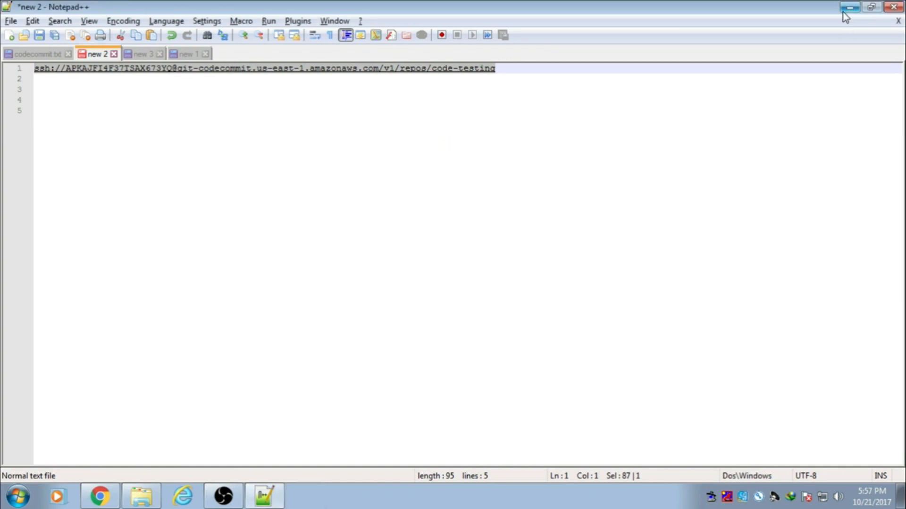
pyautogui.click(847, 9)
# Step: Open the cloned code-testing folder and launch a cmd Command Prompt
pyautogui.doubleClick(191, 86)
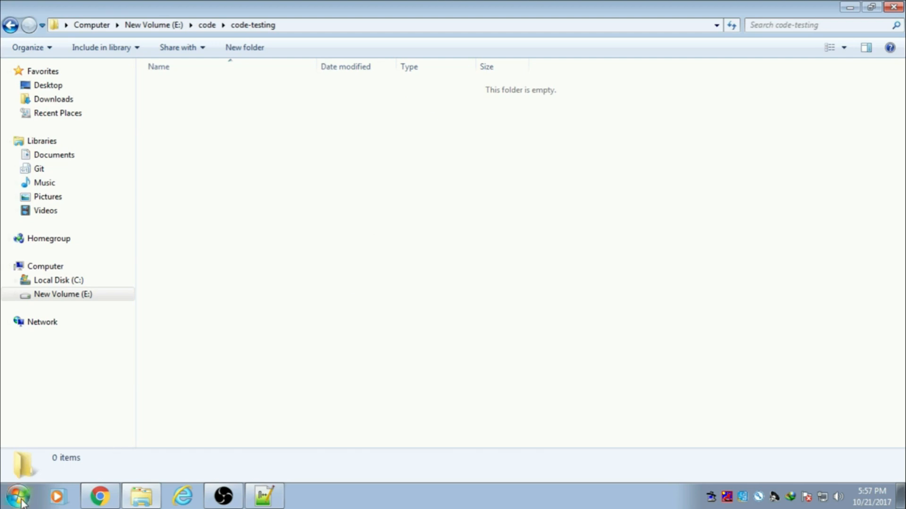
pyautogui.press('super')
pyautogui.write('cmd')
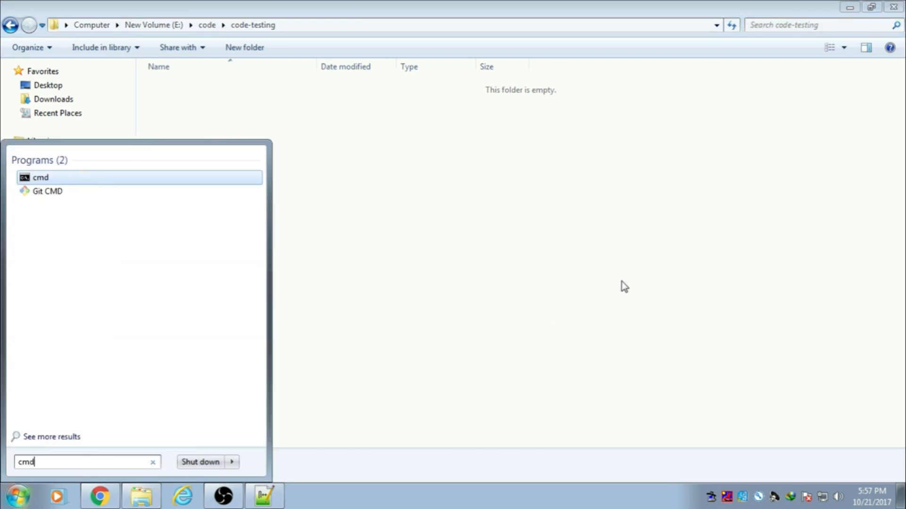
pyautogui.press('Return')
# Step: Move the prompt into E:\code\code-testing and attempt an ll listing
pyautogui.write('e:')
pyautogui.press('Return')
pyautogui.write('cd c')
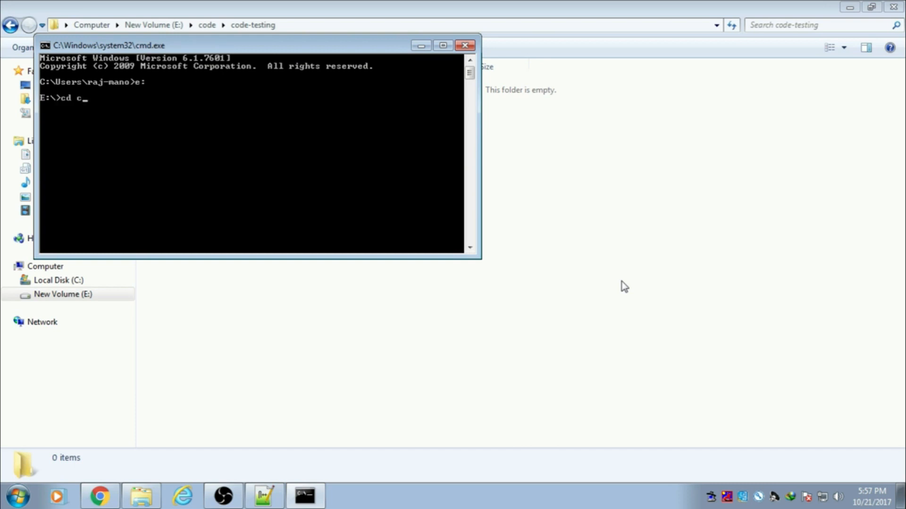
pyautogui.press('Return')
pyautogui.write('cd co')
pyautogui.press('Tab')
pyautogui.press('Return')
pyautogui.write('ll')
pyautogui.press('Return')
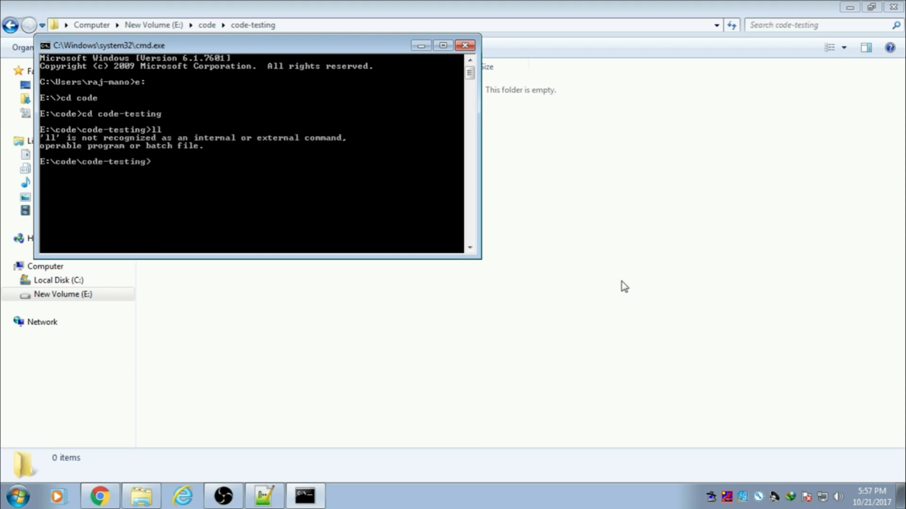
pyautogui.click(264, 495)
# Step: Run the git config user.email command from the codecommit.txt notes in Command Prompt
pyautogui.click(35, 55)
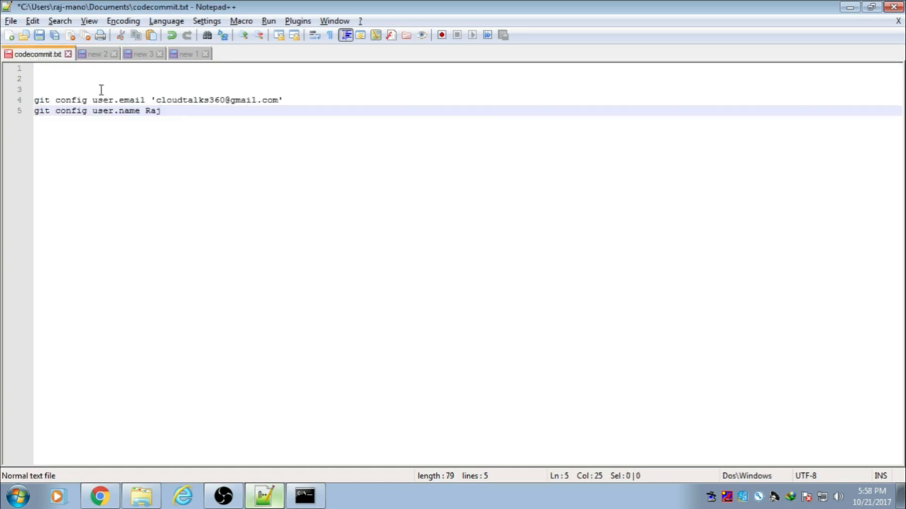
pyautogui.moveTo(285, 100); pyautogui.dragTo(35, 100)
pyautogui.hotkey('ctrl', 'c')
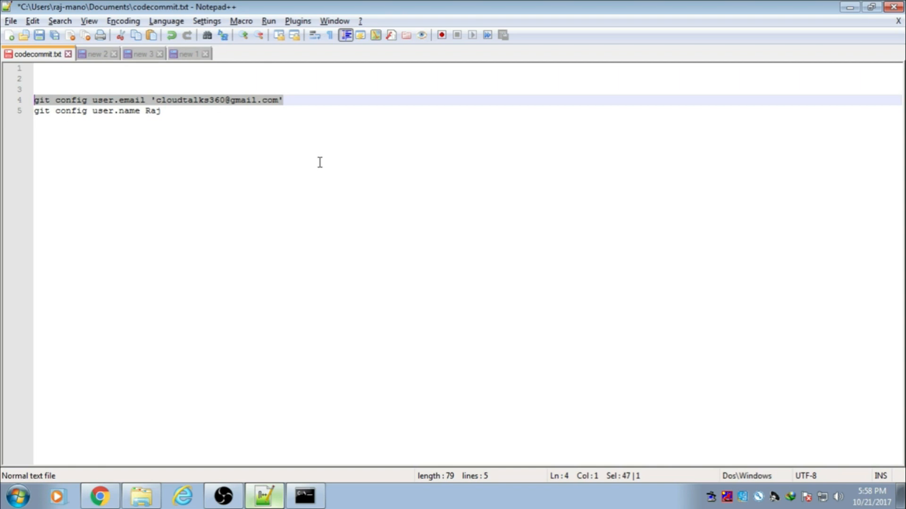
pyautogui.click(305, 496)
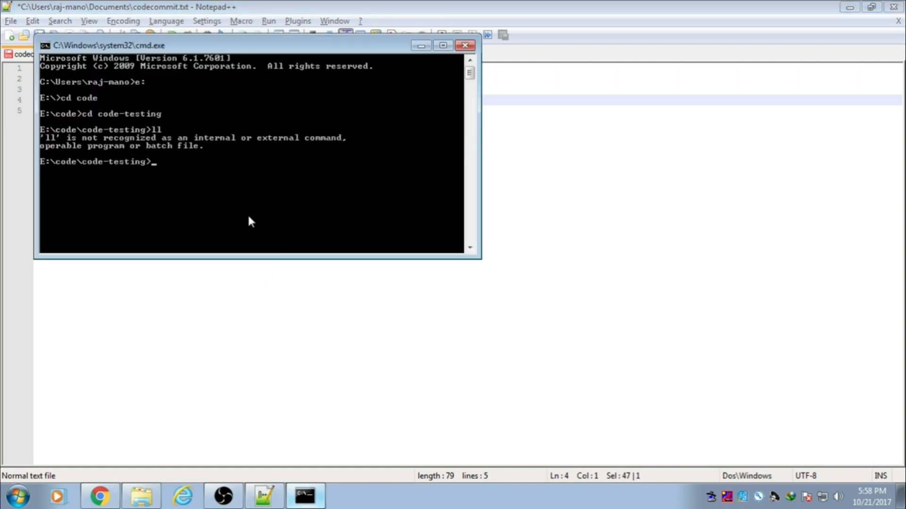
pyautogui.rightClick(254, 193)
pyautogui.click(297, 230)
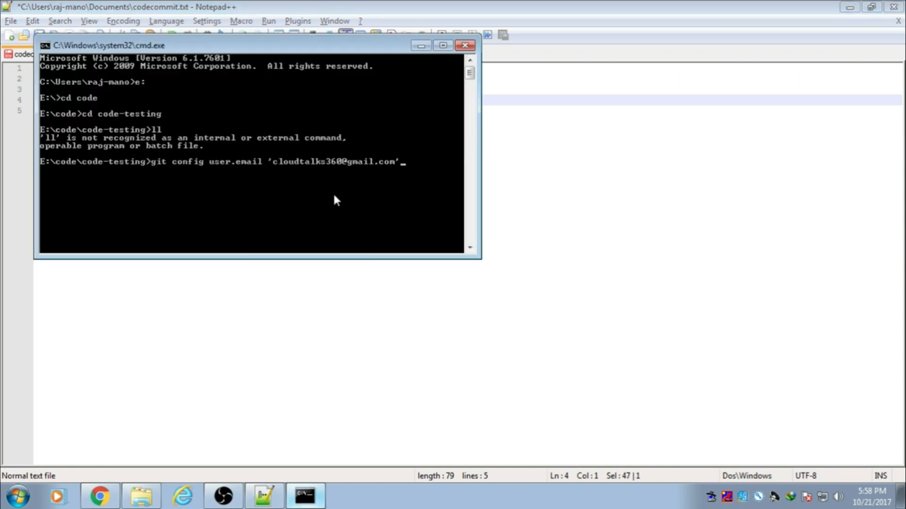
pyautogui.press('Return')
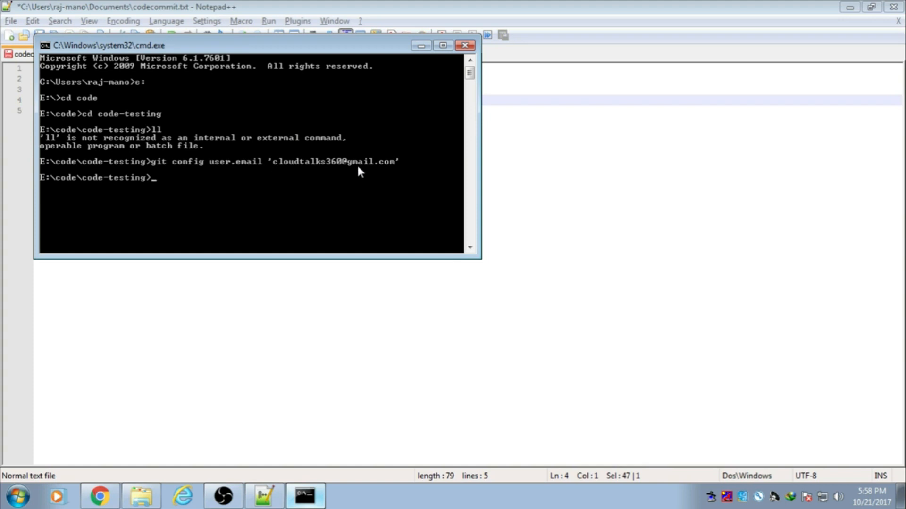
# Step: Run the git config user.name command from the notes to set the author name
pyautogui.click(264, 495)
pyautogui.moveTo(163, 113); pyautogui.dragTo(30, 114)
pyautogui.hotkey('ctrl', 'c')
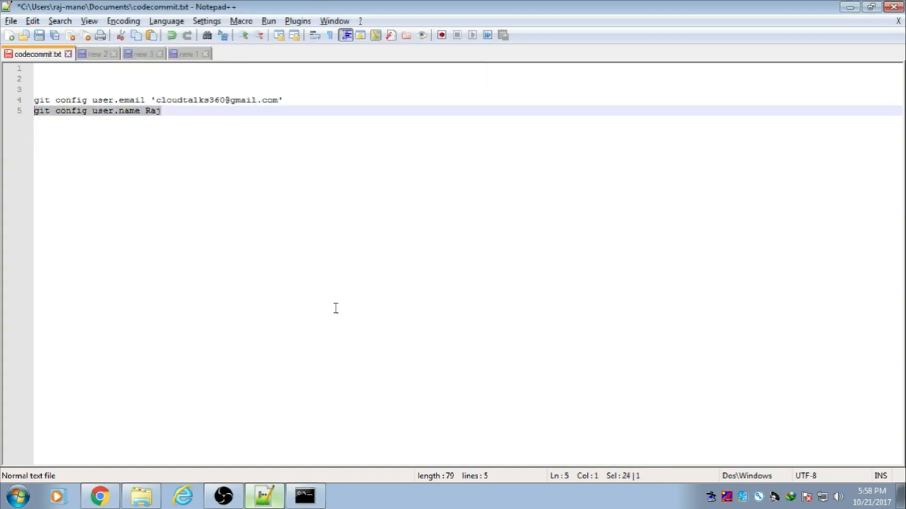
pyautogui.click(305, 496)
pyautogui.rightClick(243, 217)
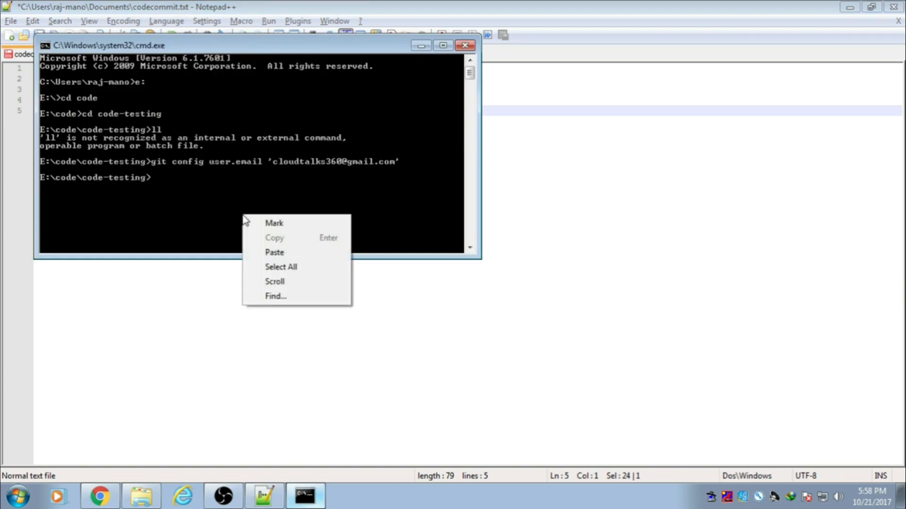
pyautogui.click(275, 253)
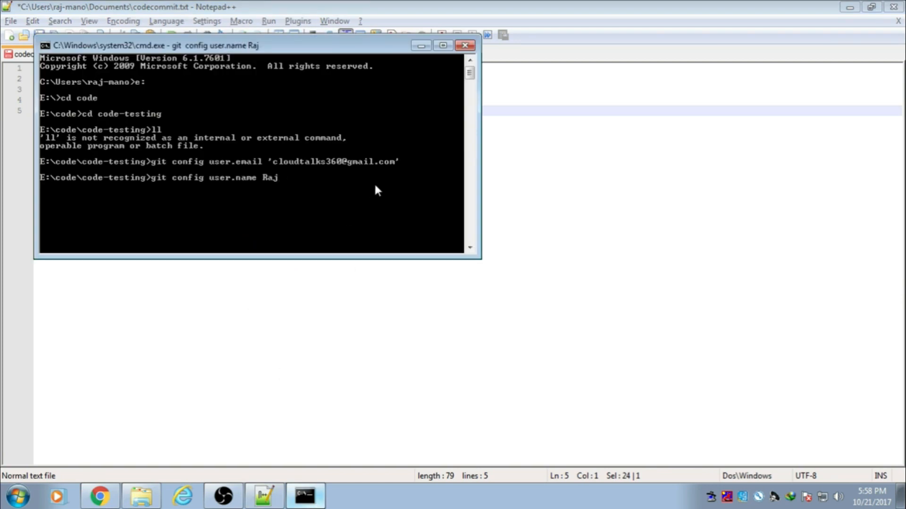
pyautogui.press('Return')
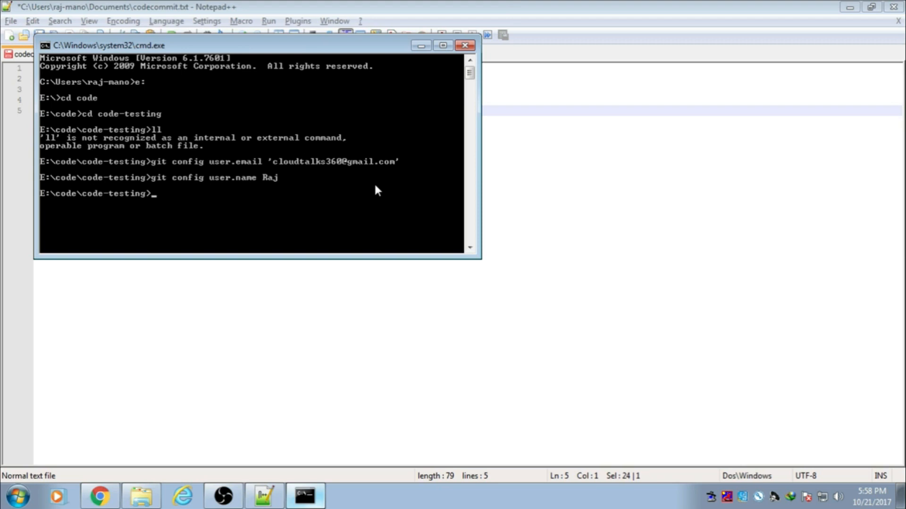
pyautogui.click(421, 46)
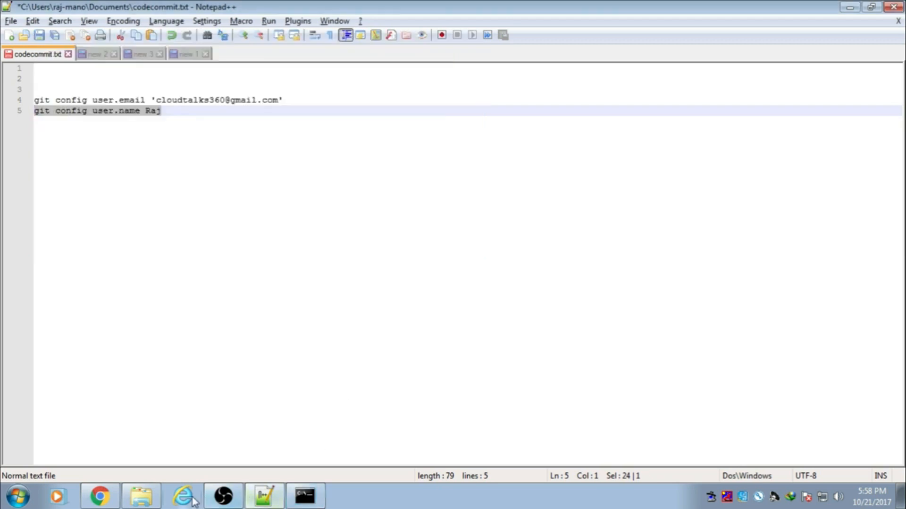
# Step: Create a new text document in the code-testing folder named test
pyautogui.click(150, 498)
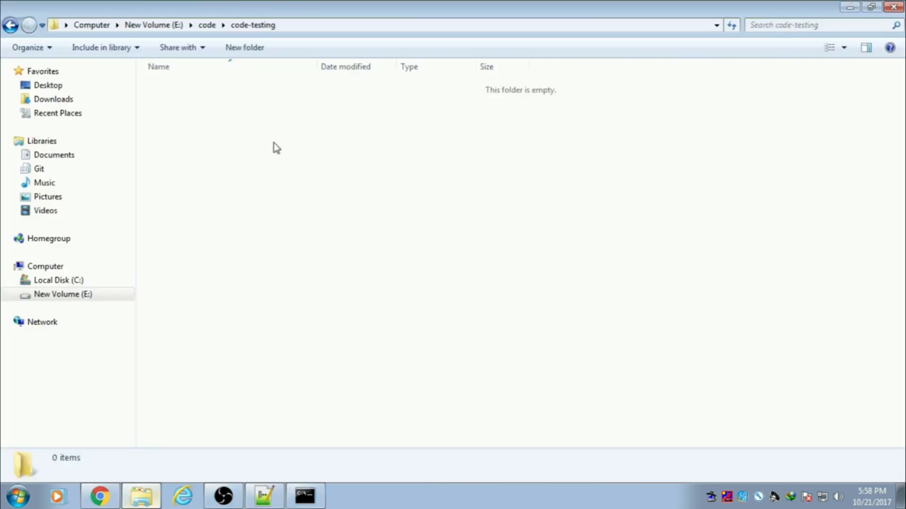
pyautogui.rightClick(276, 117)
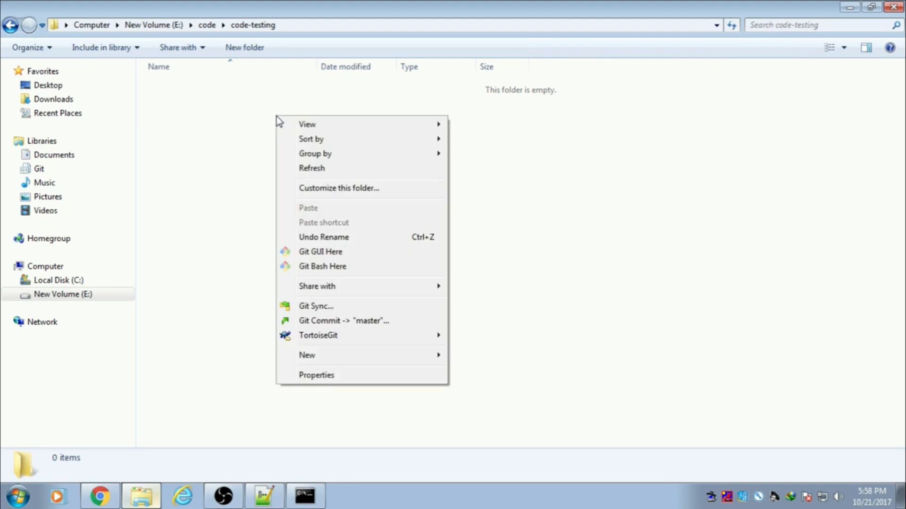
pyautogui.moveTo(344, 357)
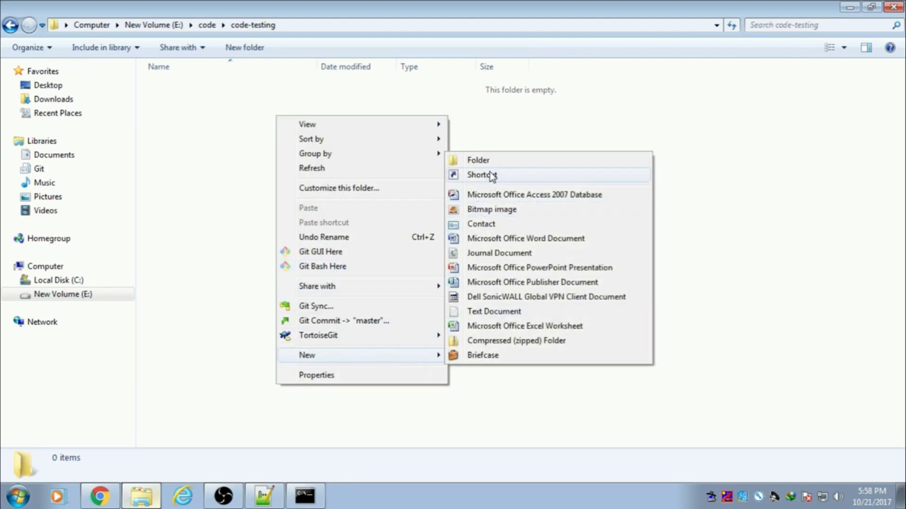
pyautogui.click(490, 311)
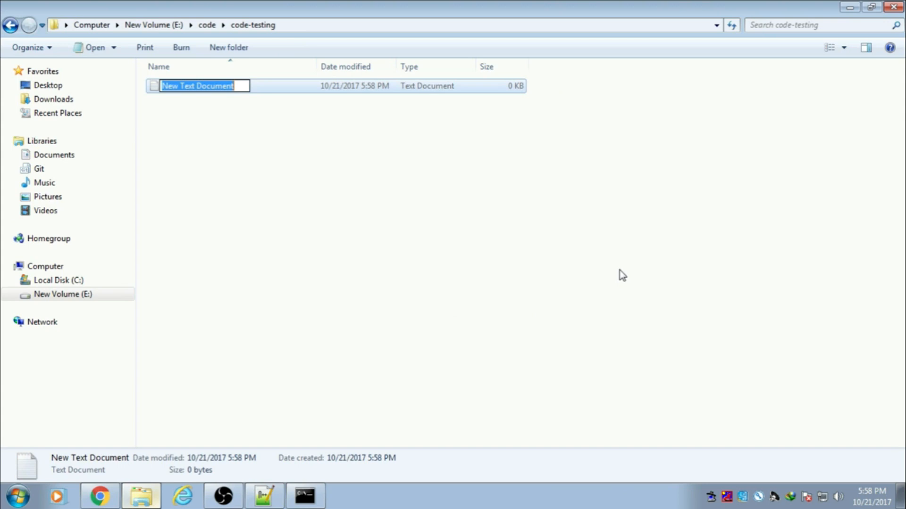
pyautogui.press('BackSpace')
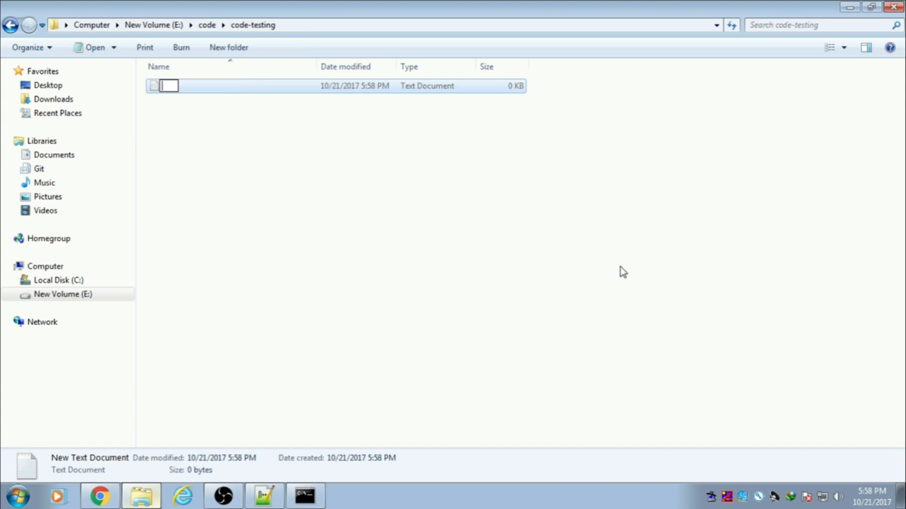
pyautogui.write('test')
pyautogui.press('Return')
pyautogui.press('Return')
# Step: Write 'All is well' into test, save it, and close the editor
pyautogui.write('All is well')
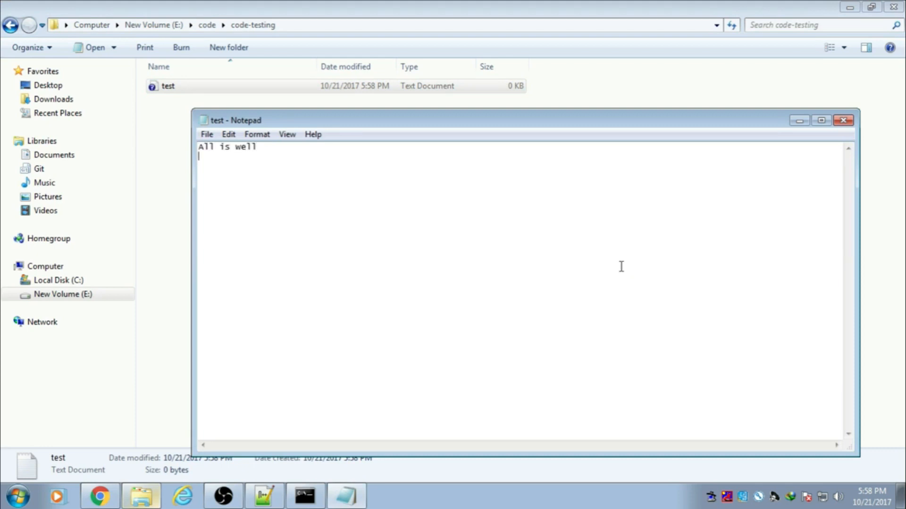
pyautogui.click(206, 134)
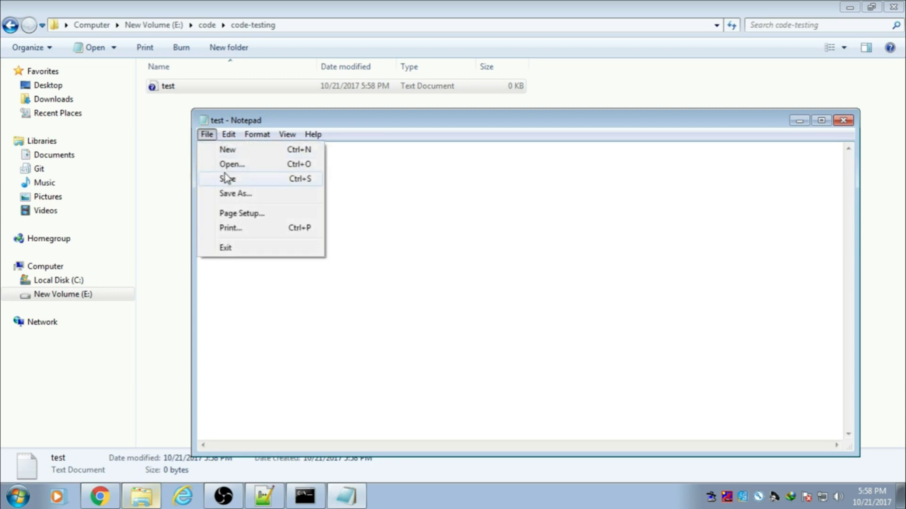
pyautogui.click(225, 178)
pyautogui.click(843, 120)
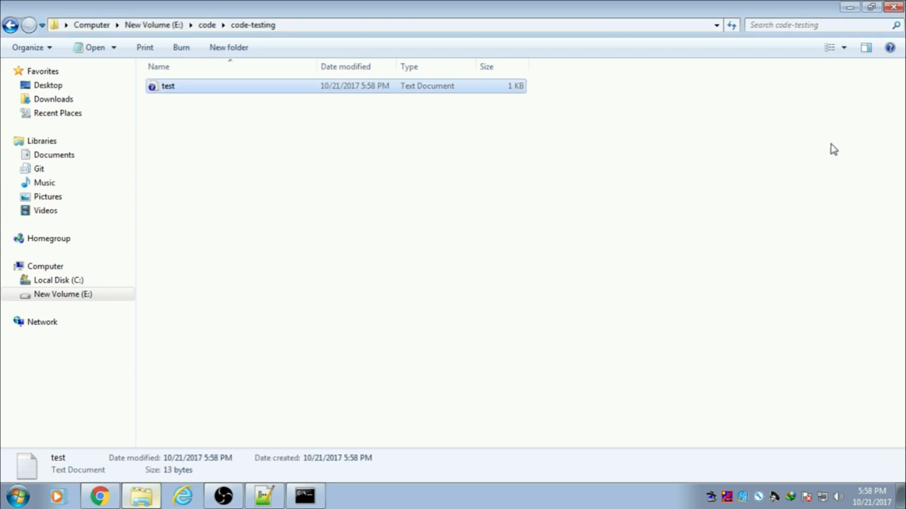
pyautogui.rightClick(241, 146)
pyautogui.moveTo(245, 151)
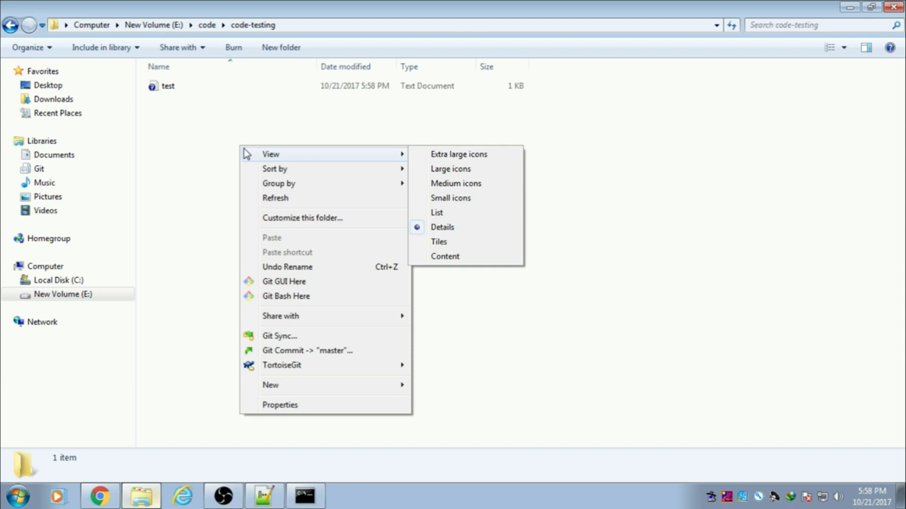
# Step: Commit test.txt to master with message 1
pyautogui.click(280, 352)
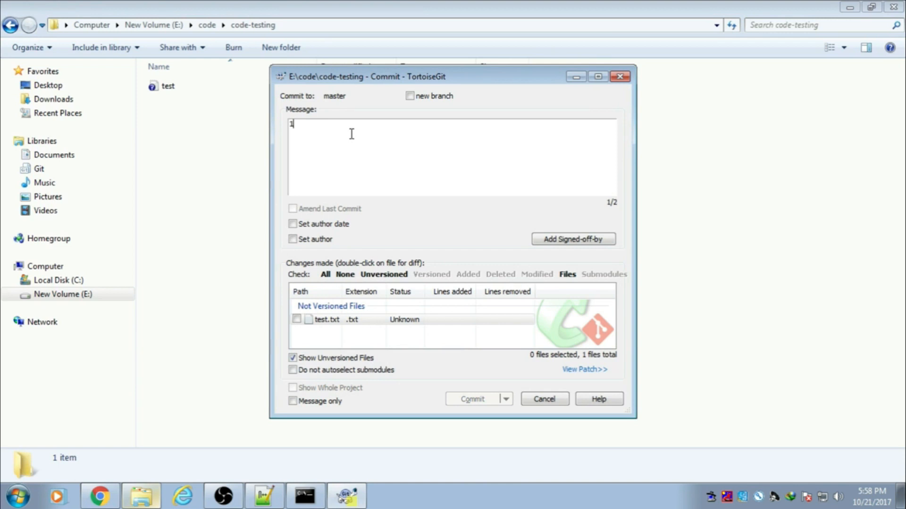
pyautogui.click(297, 320)
pyautogui.click(483, 400)
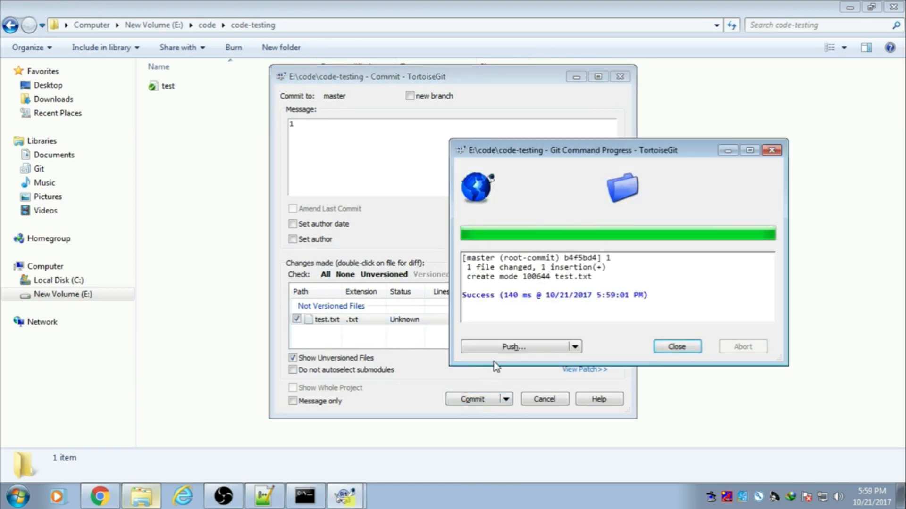
# Step: Push master to the origin code-testing repository on CodeCommit
pyautogui.click(511, 348)
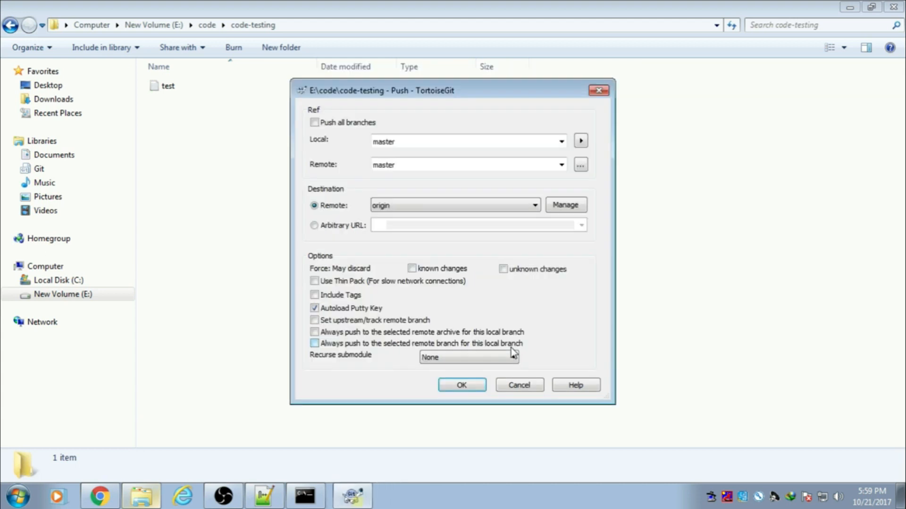
pyautogui.click(461, 385)
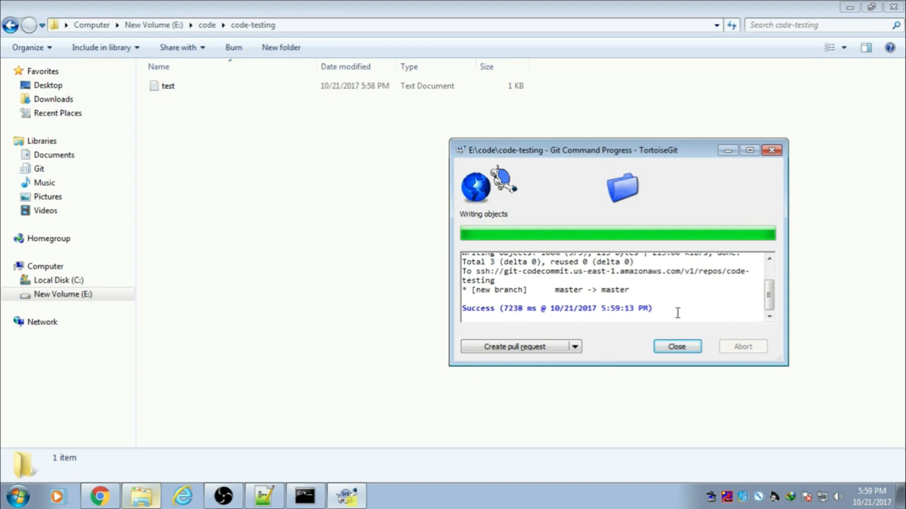
pyautogui.click(684, 348)
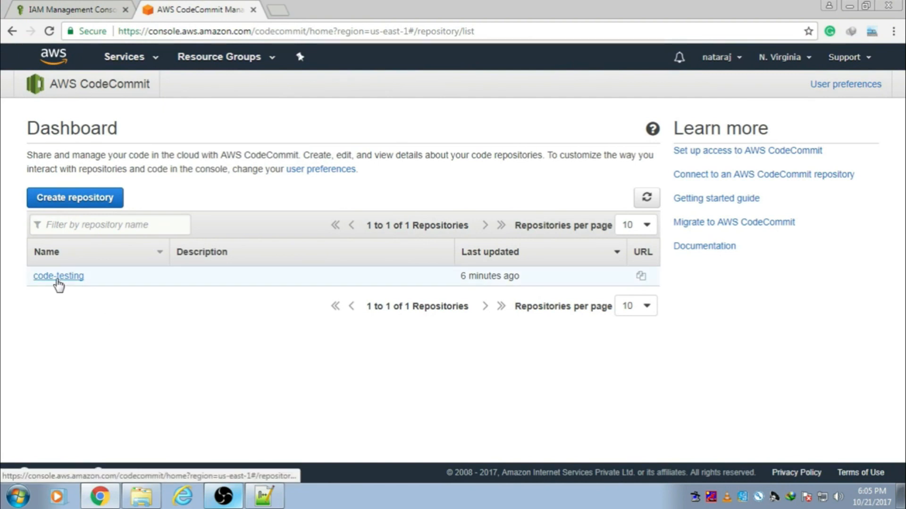
# Step: Open test.txt in the code-testing repository and check it reads 'All is well'
pyautogui.click(57, 278)
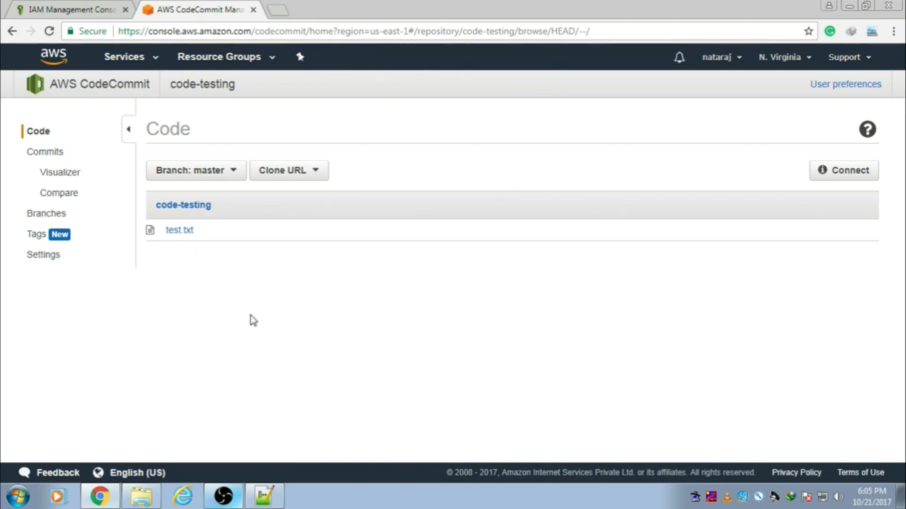
pyautogui.click(182, 238)
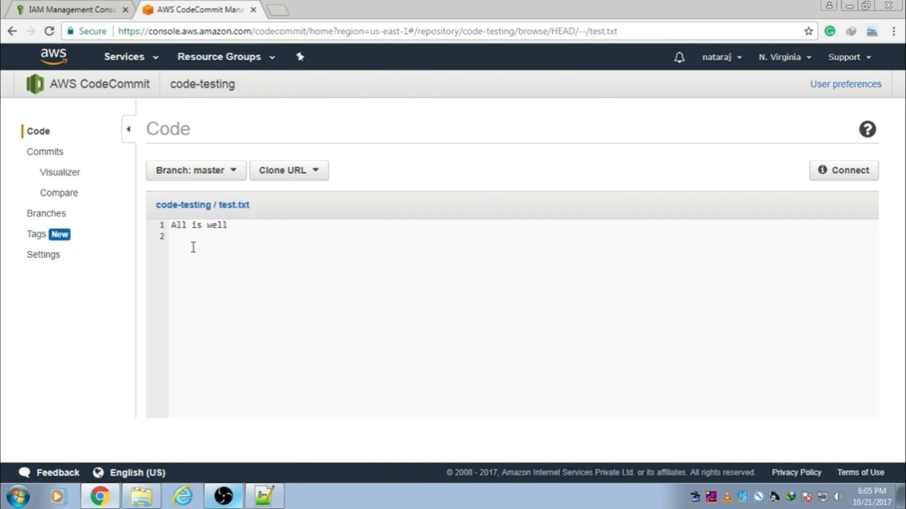
pyautogui.tripleClick(171, 227)
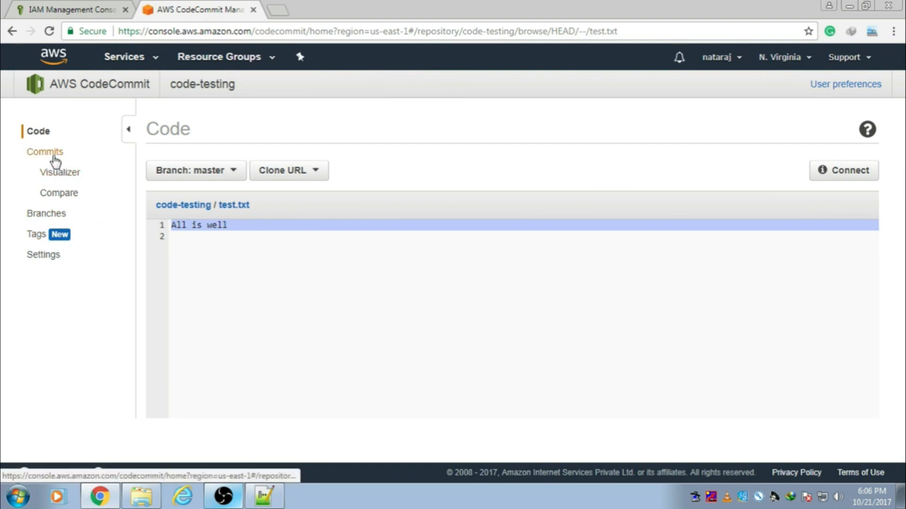
# Step: Show the Commits list and inspect commit 1 on master with its author and time
pyautogui.click(50, 157)
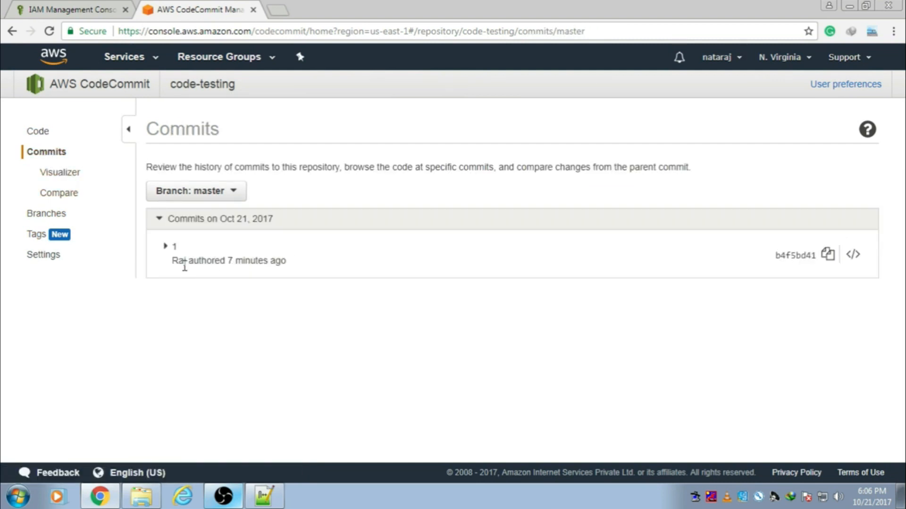
pyautogui.moveTo(178, 263)
pyautogui.moveTo(289, 263); pyautogui.dragTo(170, 250)
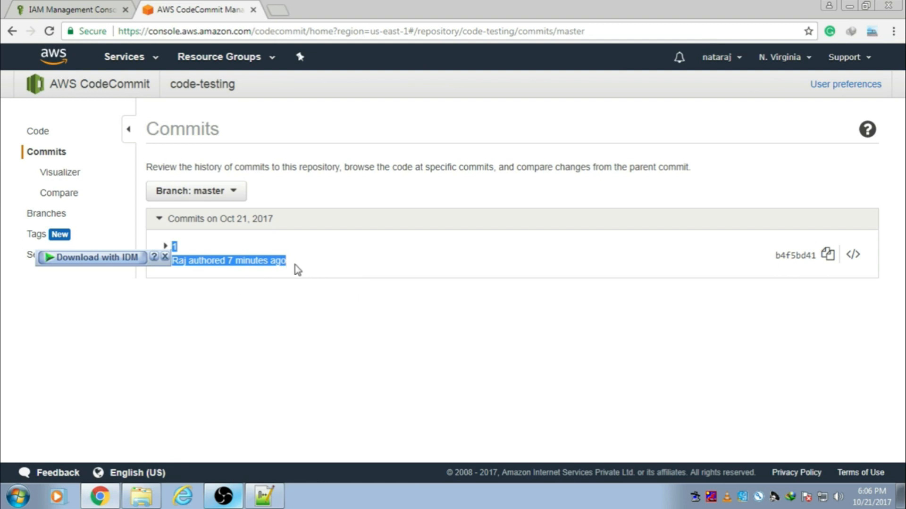
pyautogui.moveTo(284, 264); pyautogui.dragTo(208, 263)
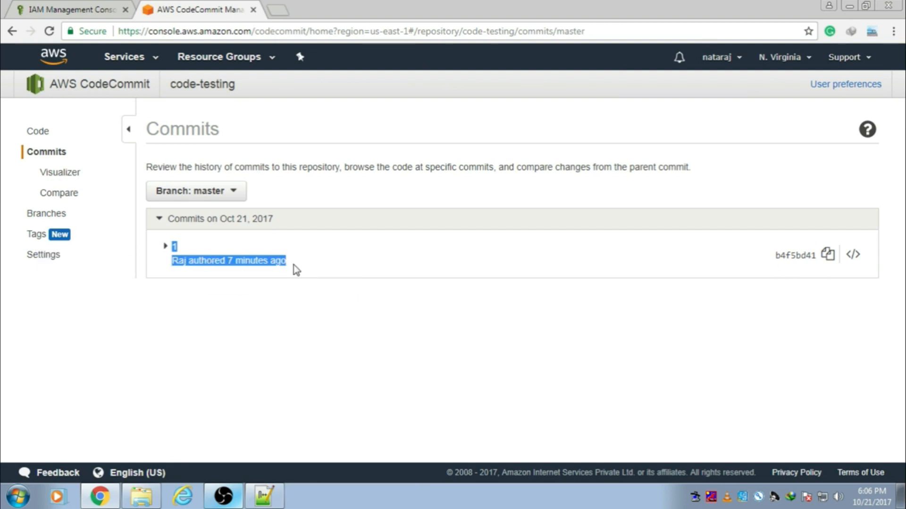
pyautogui.click(335, 268)
pyautogui.moveTo(304, 267); pyautogui.dragTo(175, 263)
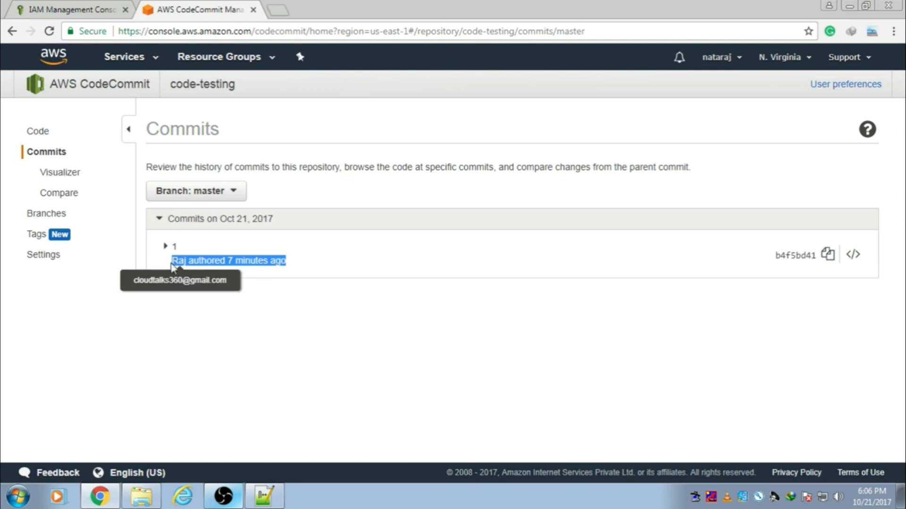